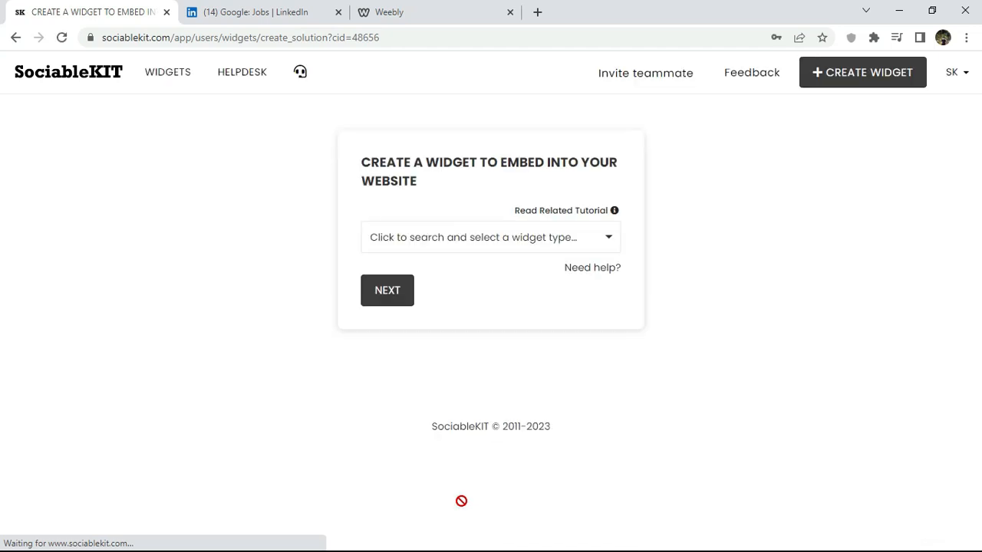
# - Search the widget types for linkedin and choose LinkedIn Page Jobs as the type of the new widget
pyautogui.click(482, 244)
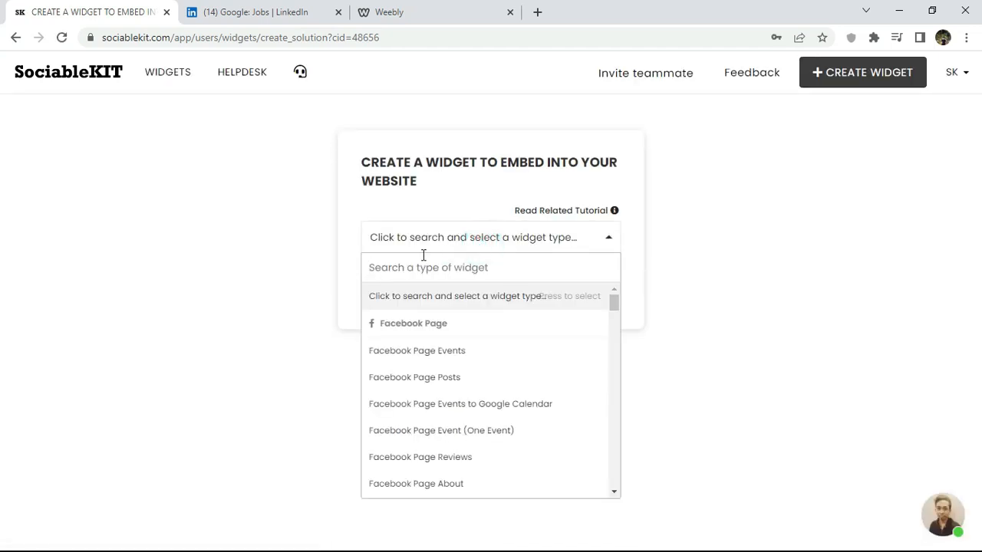
pyautogui.write('linkedin')
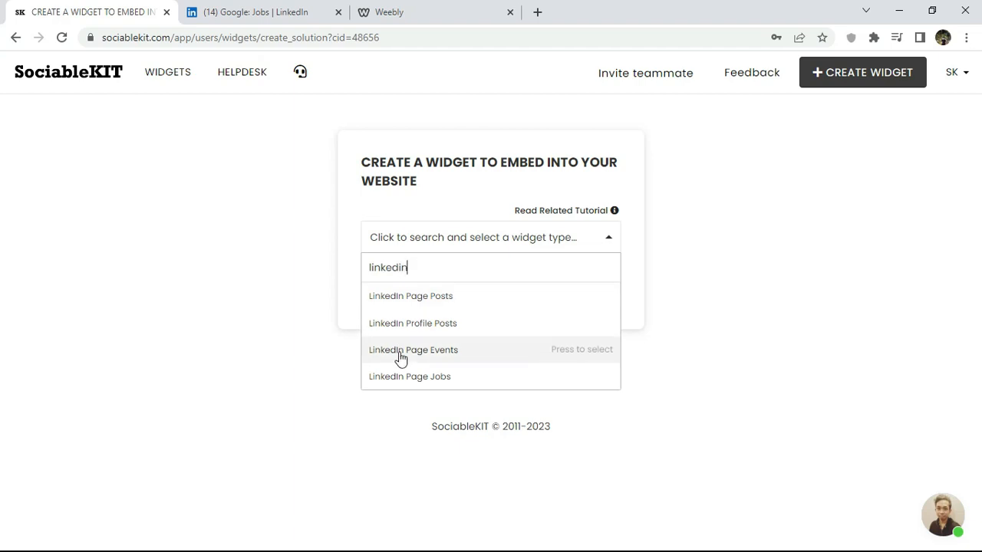
pyautogui.click(404, 377)
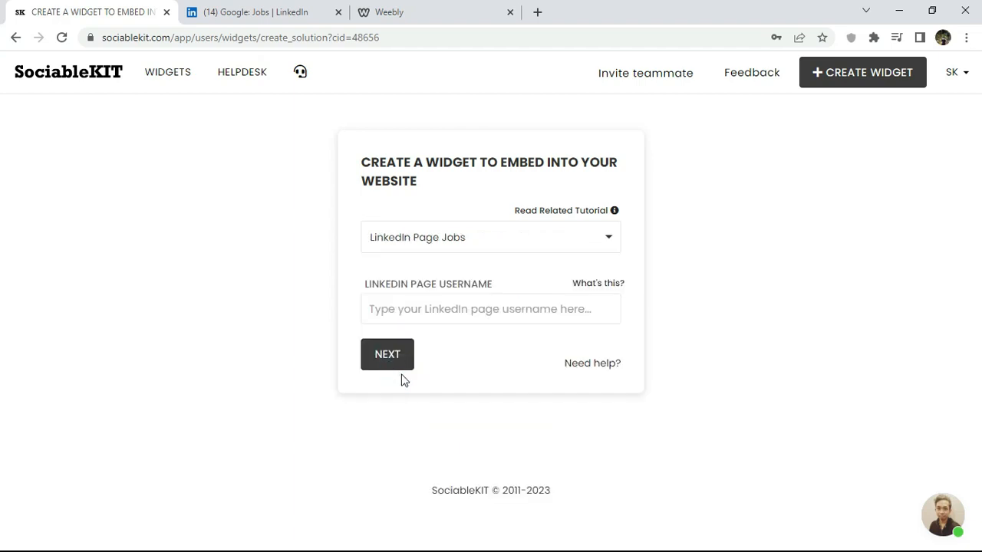
# - Copy the web address of Google's Jobs page on LinkedIn
pyautogui.click(264, 14)
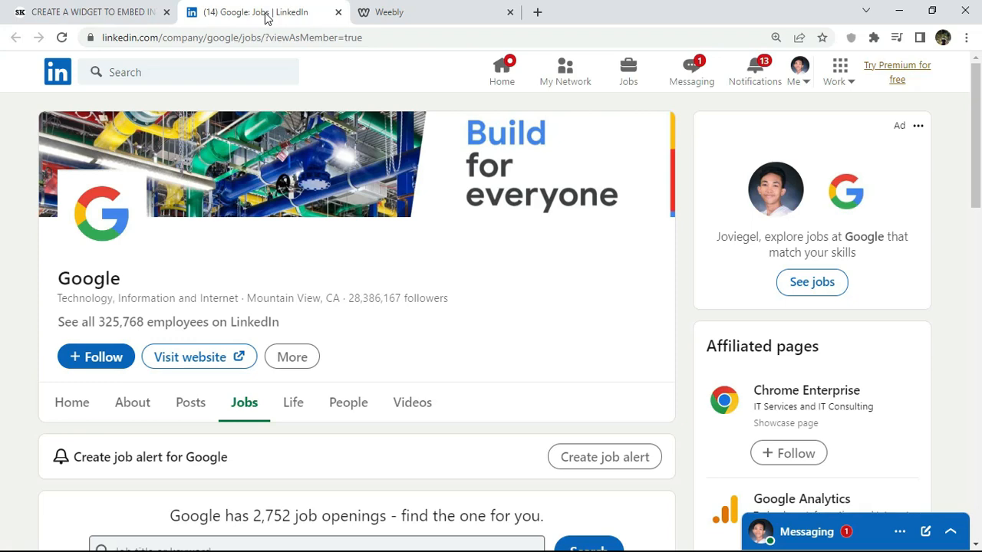
pyautogui.click(167, 40)
pyautogui.rightClick(167, 43)
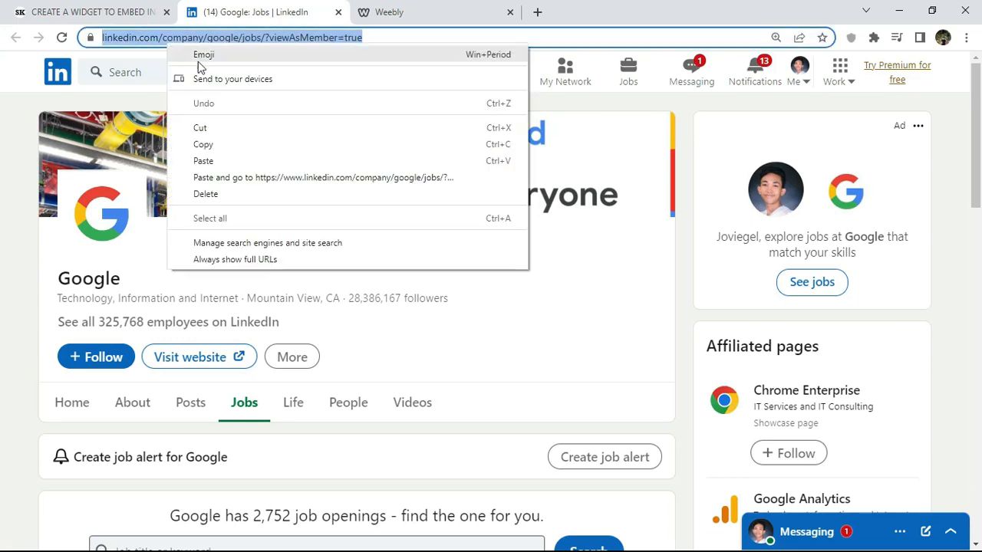
pyautogui.click(246, 144)
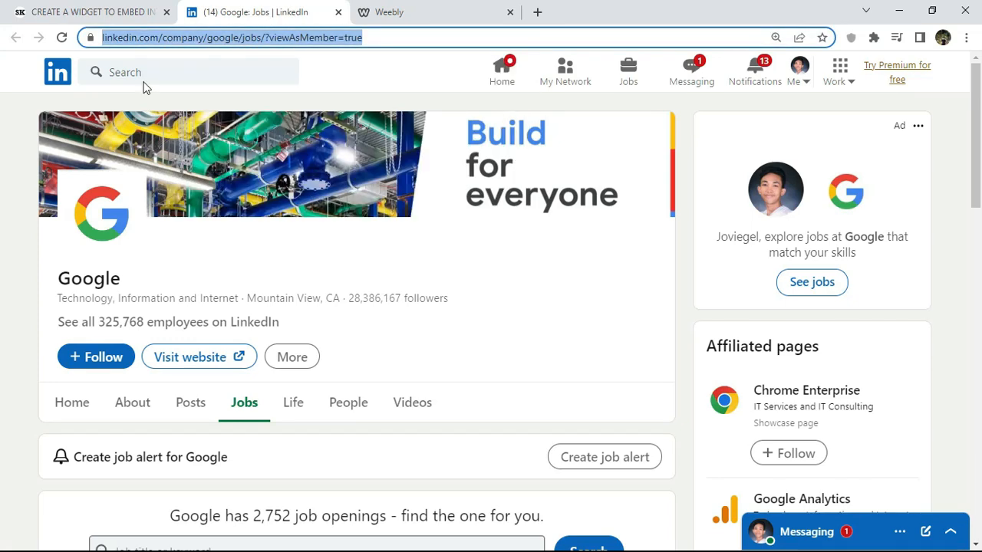
# - Paste the copied address as the LinkedIn page username in SociableKIT and proceed to the widget customization
pyautogui.click(76, 17)
pyautogui.rightClick(456, 316)
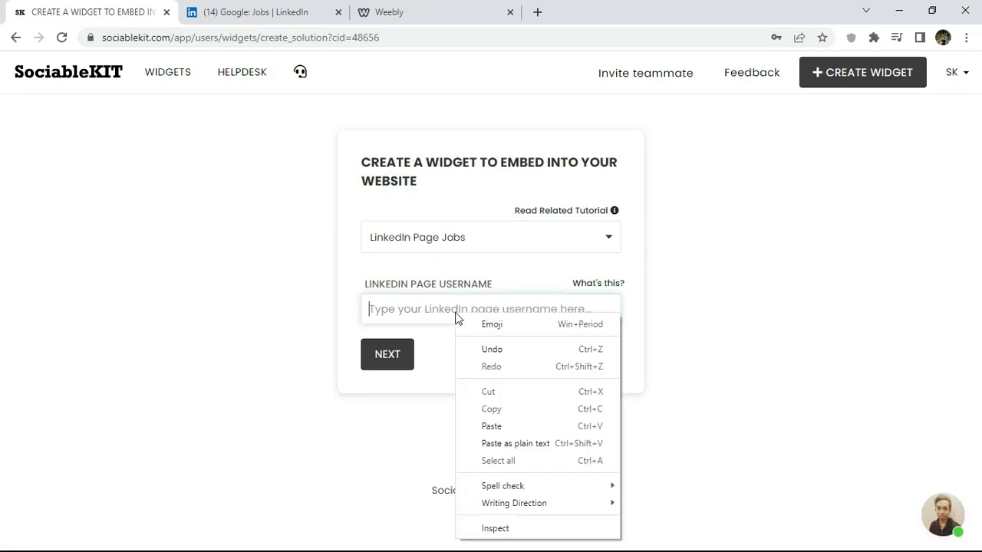
pyautogui.click(512, 426)
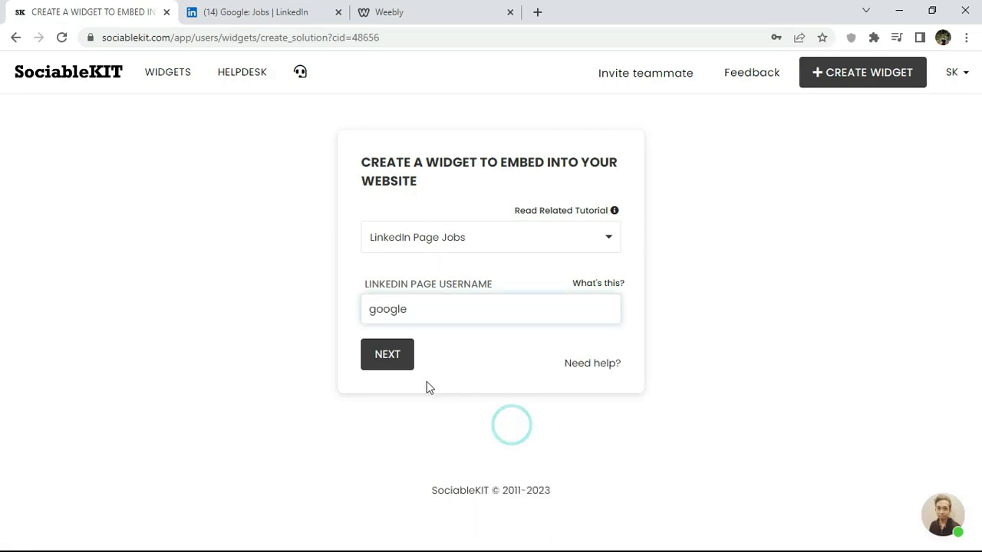
pyautogui.click(393, 357)
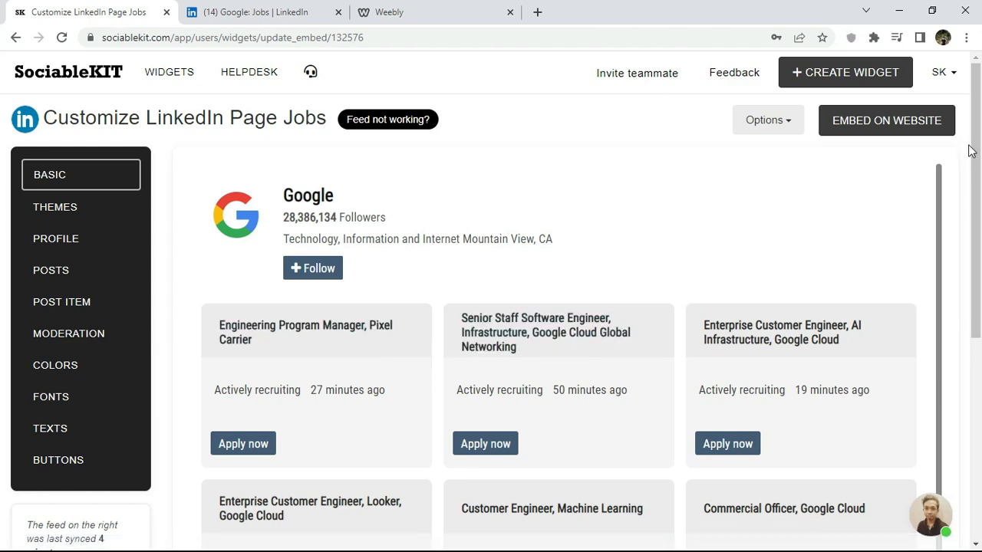
# - Apply the Maayos Theme to the widget, save the change, and look over the restyled job feed
pyautogui.moveTo(972, 149)
pyautogui.mouseDown()
pyautogui.moveTo(972, 307)
pyautogui.moveTo(974, 131)
pyautogui.mouseUp()
pyautogui.click(84, 174)
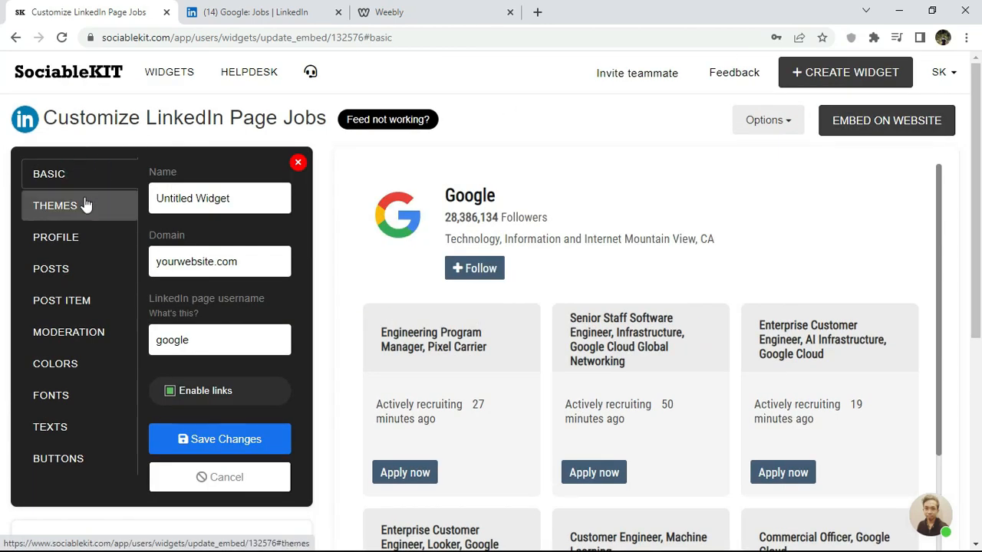
pyautogui.click(83, 206)
pyautogui.click(201, 196)
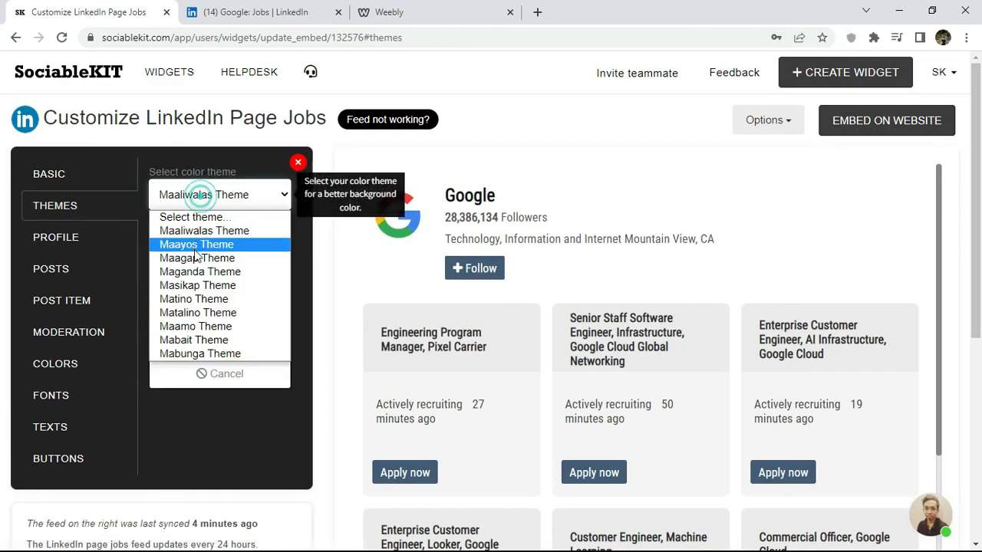
pyautogui.click(194, 246)
pyautogui.click(197, 329)
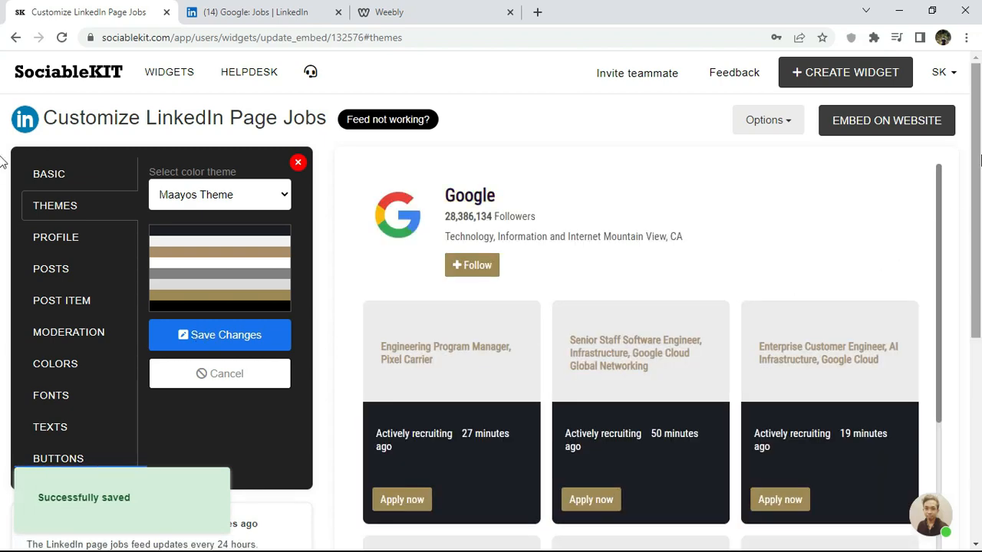
pyautogui.scroll(-3, 912, 230)
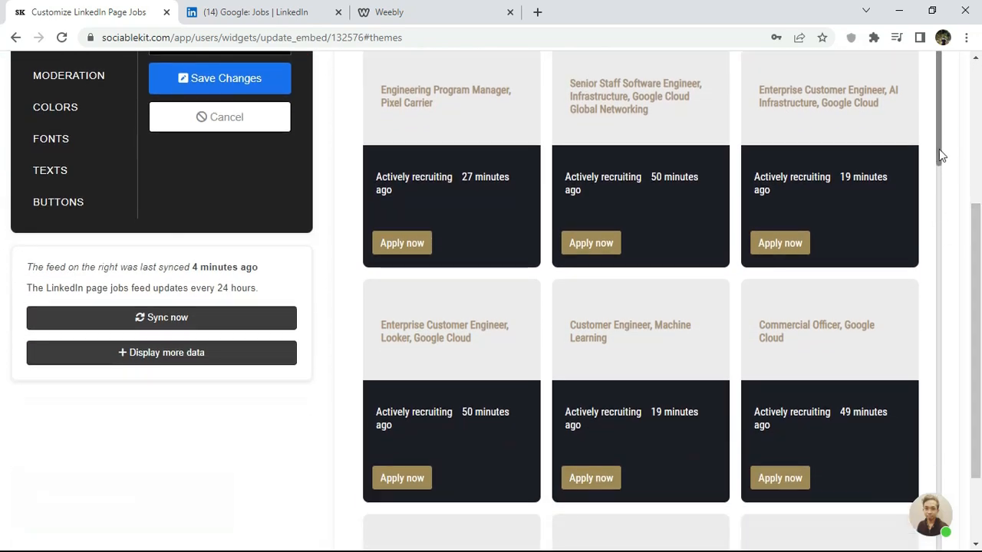
pyautogui.scroll(-10, 939, 148)
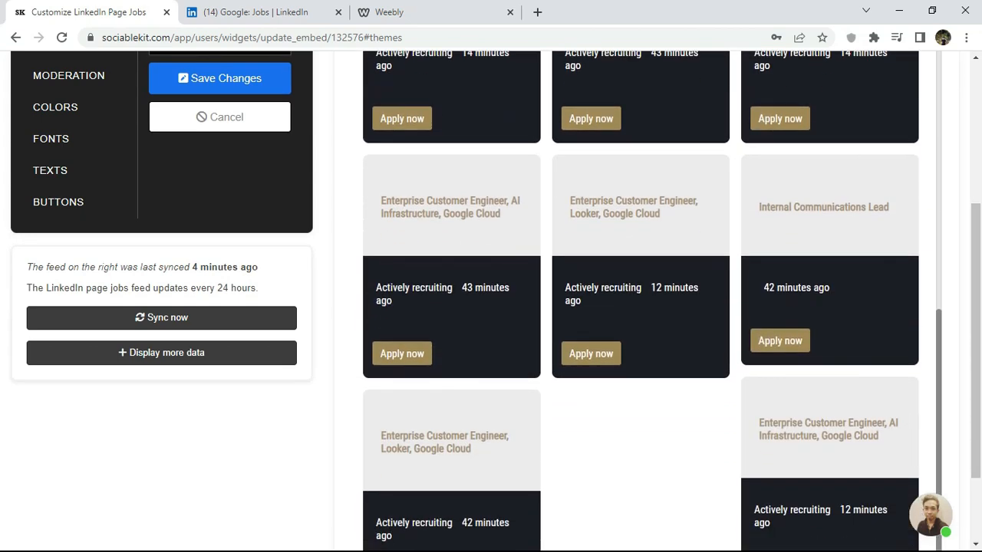
pyautogui.moveTo(938, 525); pyautogui.dragTo(966, 146)
pyautogui.moveTo(976, 202); pyautogui.dragTo(978, 126)
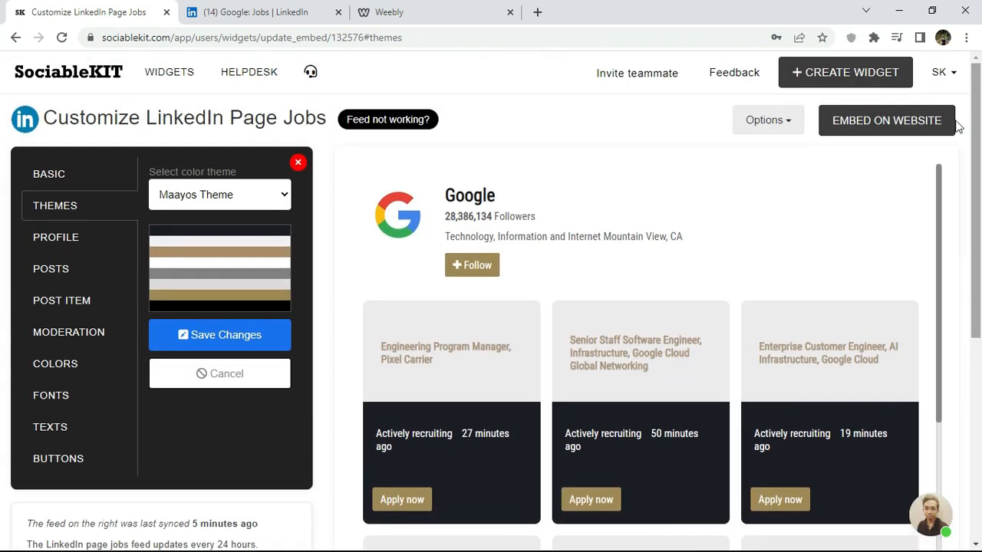
# - Set the widget's color theme to Maaliwalas Theme and save the change
pyautogui.click(221, 198)
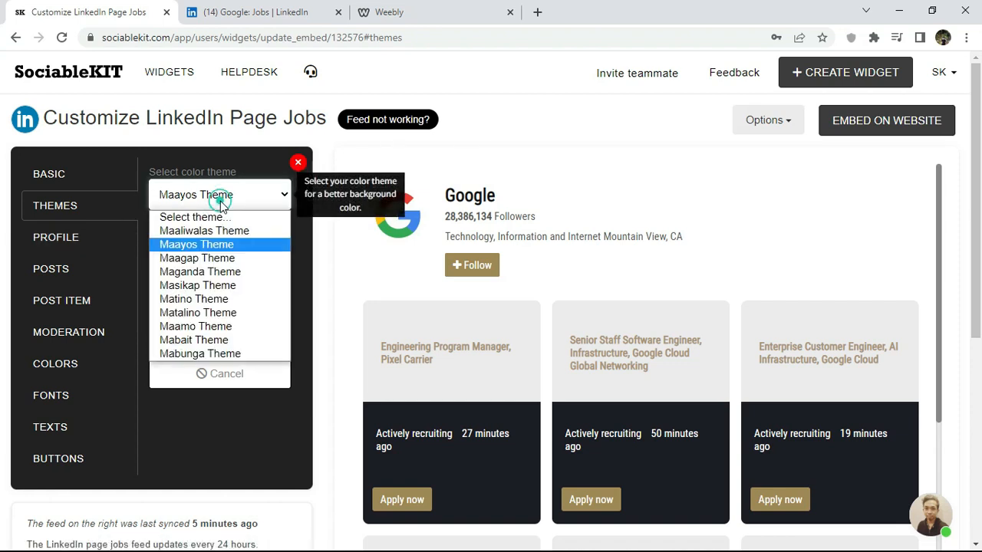
pyautogui.click(204, 230)
pyautogui.click(186, 333)
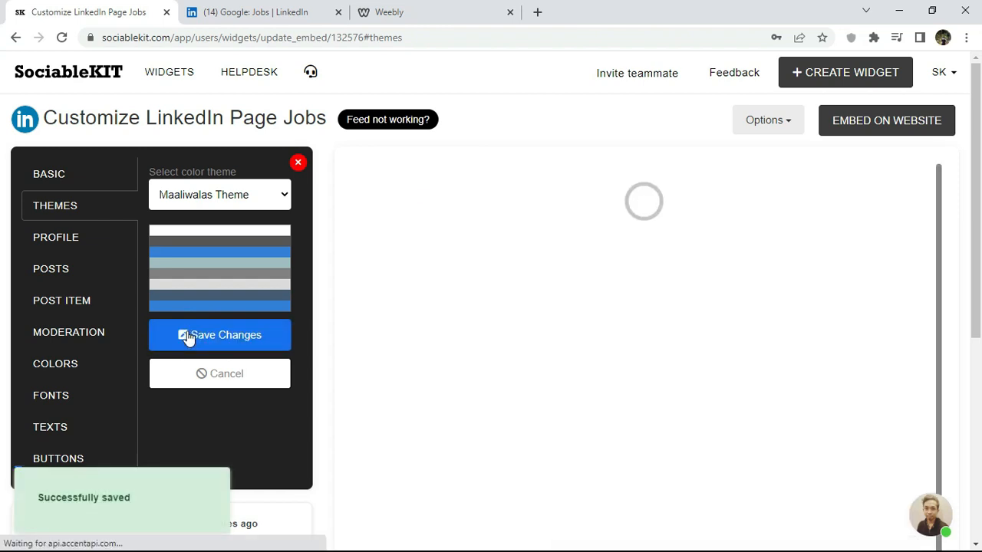
# - Set the layout of the feed's posts to Carousel and save the change
pyautogui.click(66, 243)
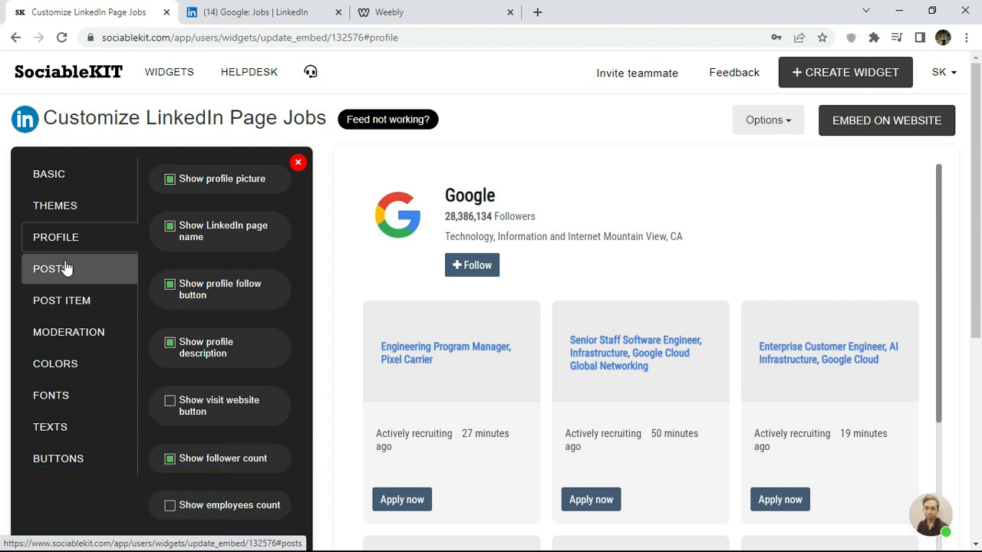
pyautogui.click(66, 268)
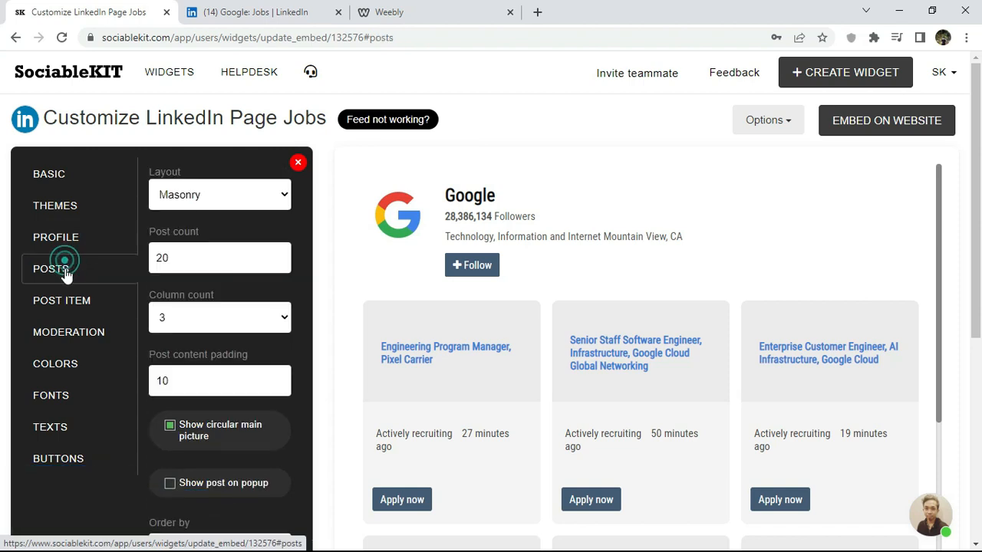
pyautogui.click(207, 196)
pyautogui.click(194, 244)
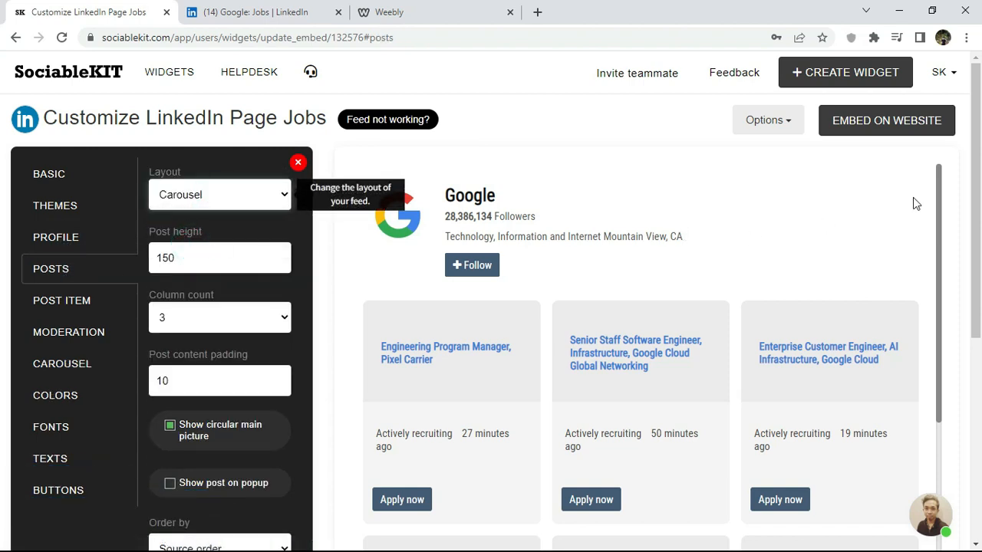
pyautogui.scroll(-3, 733, 264)
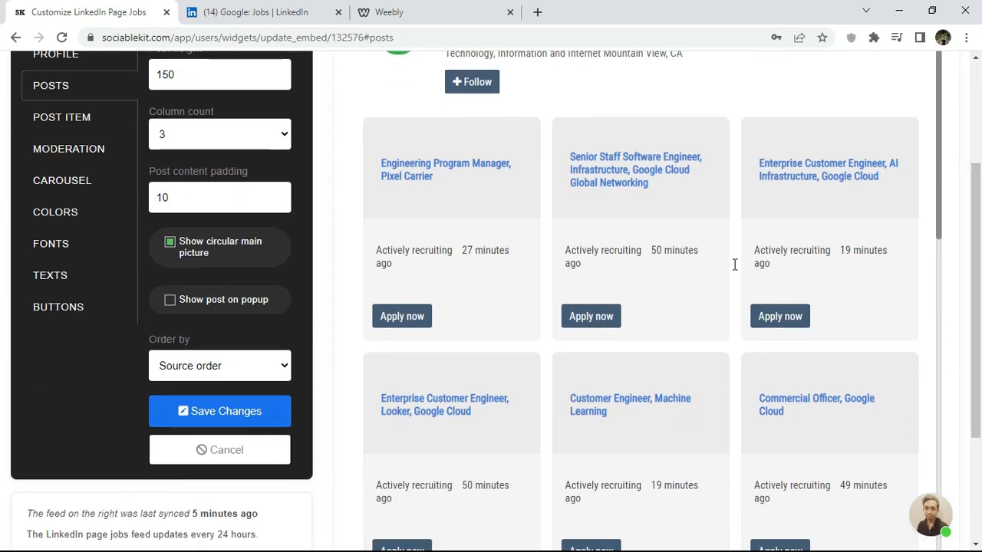
pyautogui.click(202, 422)
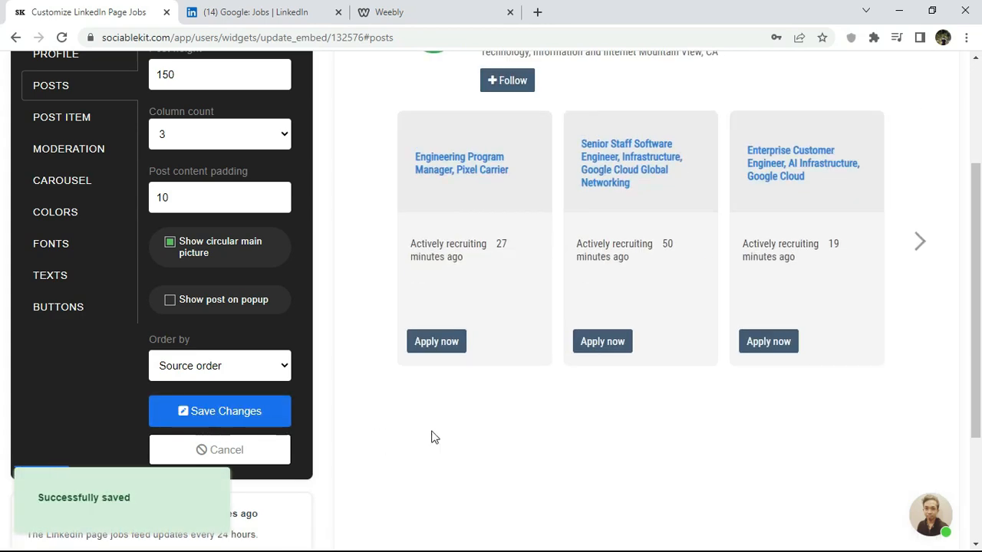
# - Page forward and back through the job posts in the carousel preview
pyautogui.scroll(2, 865, 370)
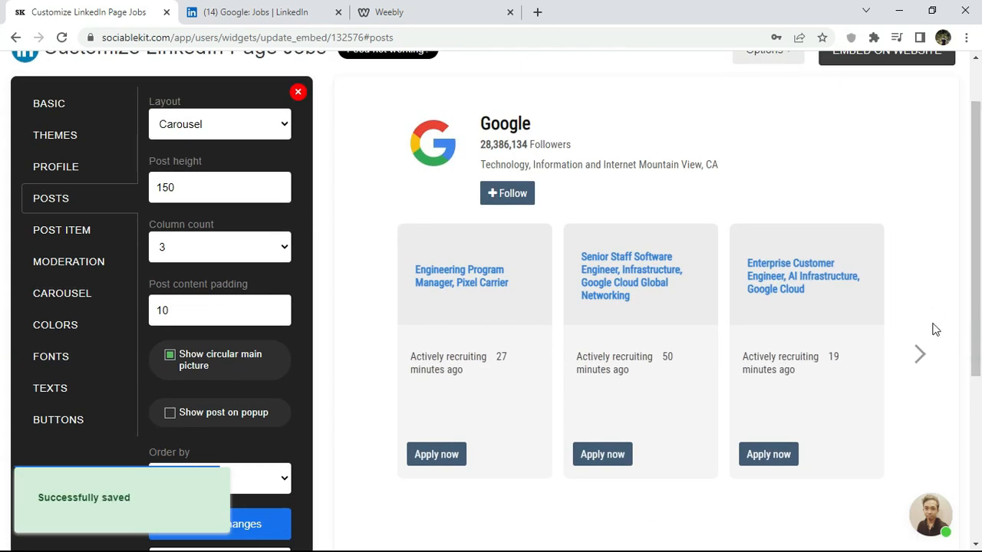
pyautogui.click(920, 354)
pyautogui.click(920, 354)
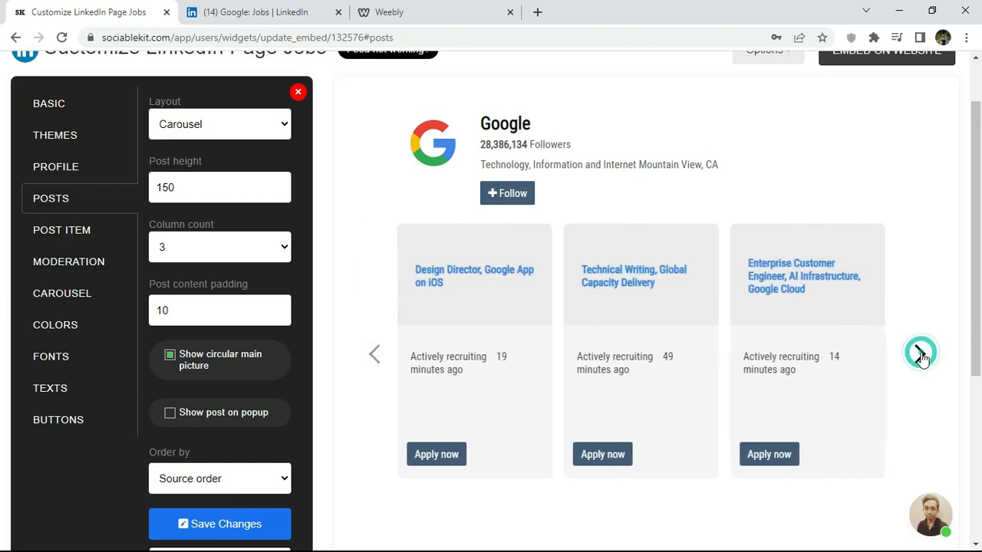
pyautogui.click(920, 355)
pyautogui.click(379, 351)
pyautogui.click(378, 349)
pyautogui.click(378, 345)
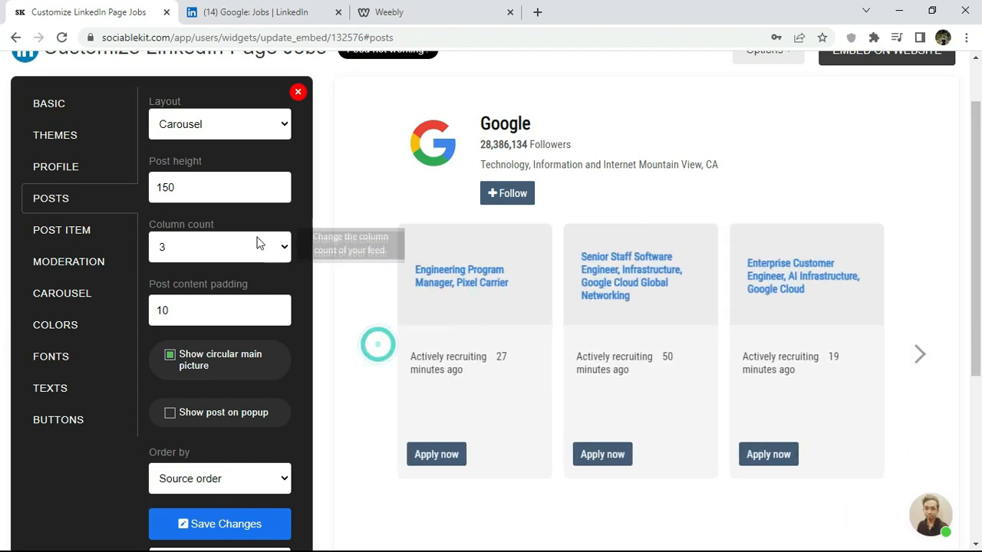
# - Set the layout of the feed's posts to Grid and save the change
pyautogui.click(202, 128)
pyautogui.click(193, 162)
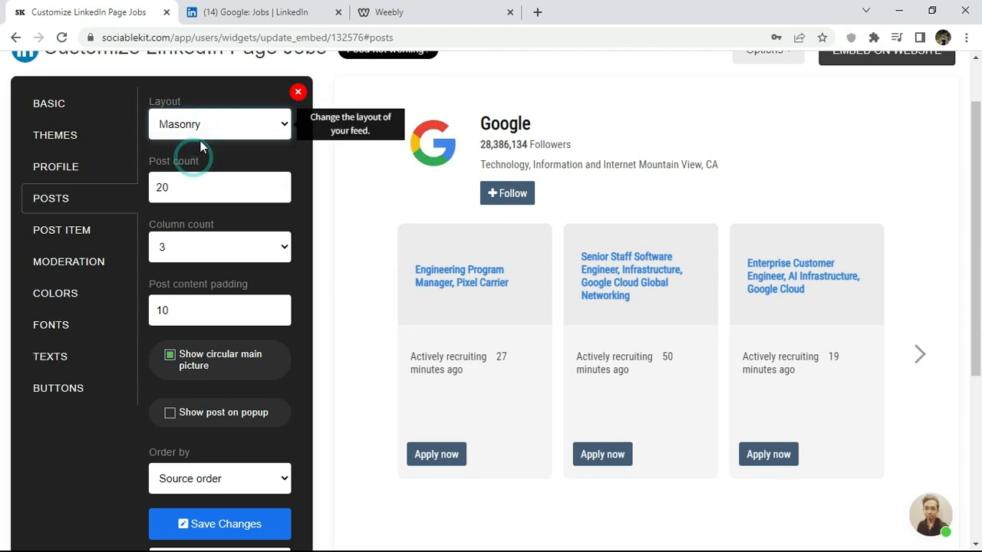
pyautogui.click(200, 132)
pyautogui.click(197, 147)
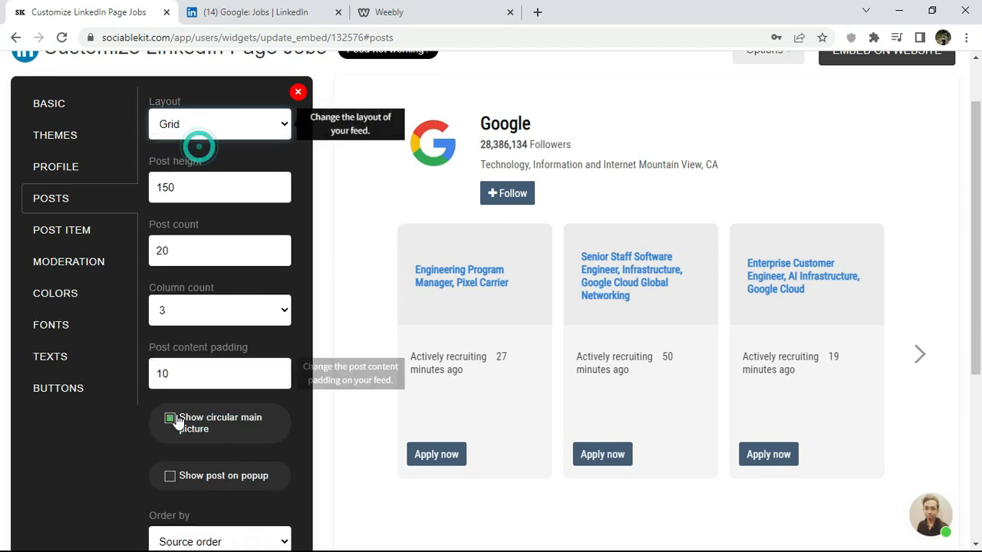
pyautogui.scroll(-3, 469, 339)
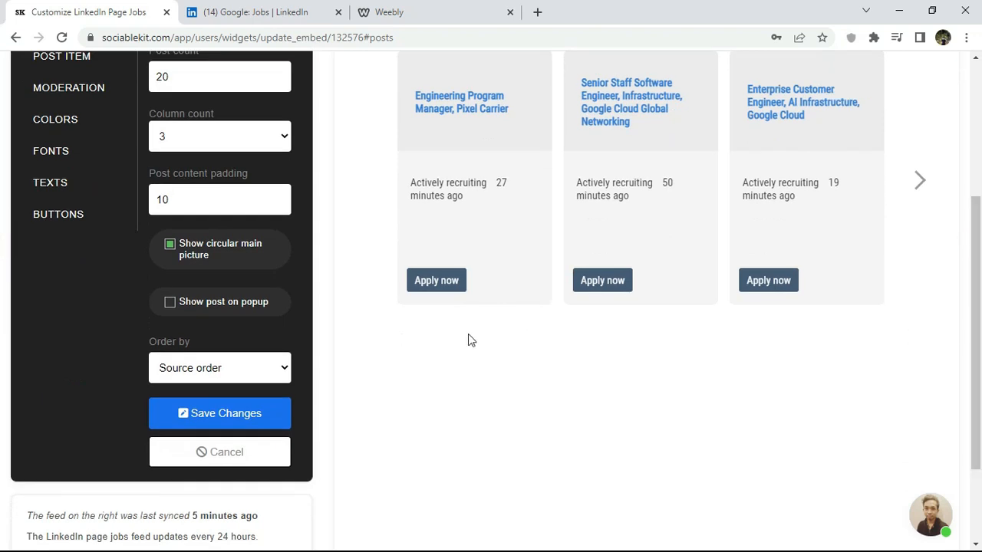
pyautogui.click(201, 411)
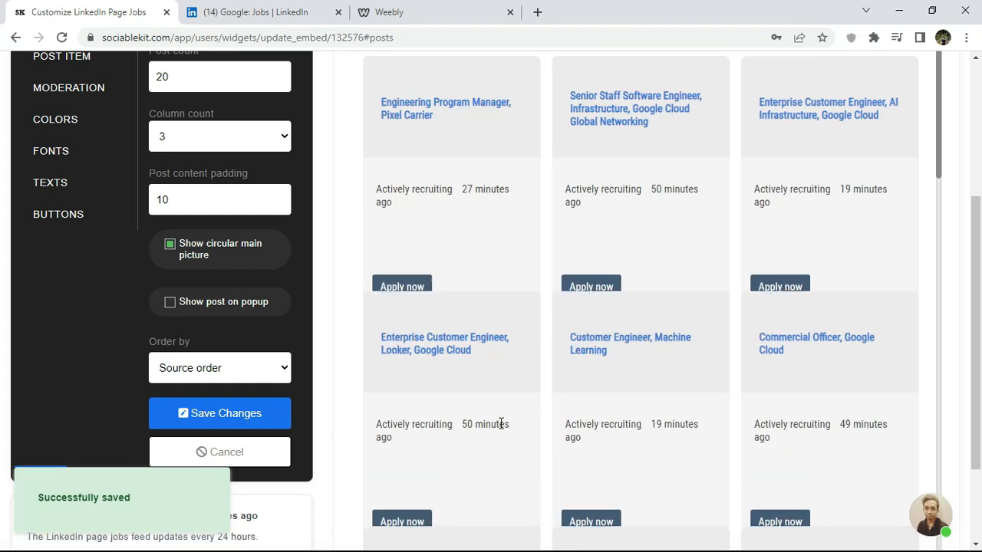
# - Look through the post item and moderation settings, and set the feed background color to red, #ff0000
pyautogui.scroll(3, 776, 233)
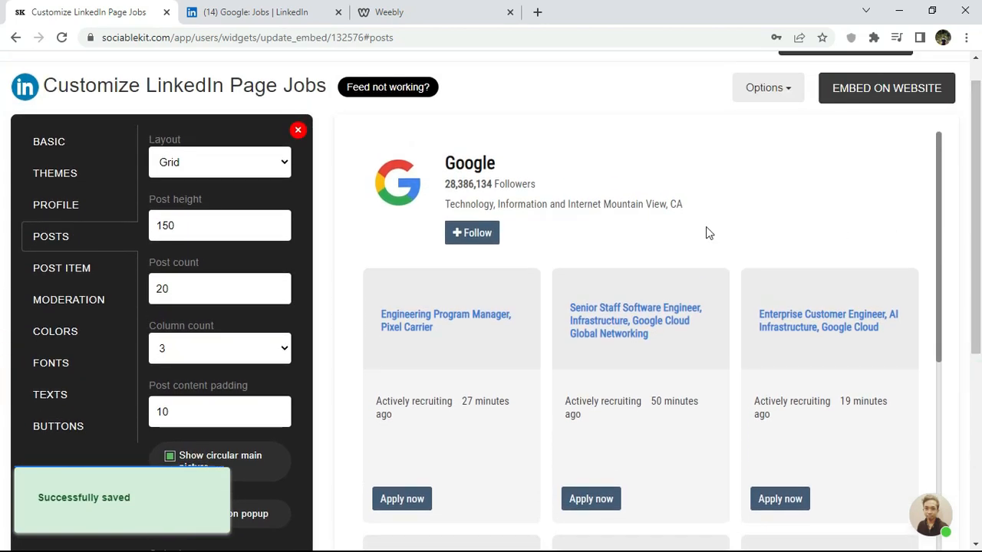
pyautogui.click(86, 267)
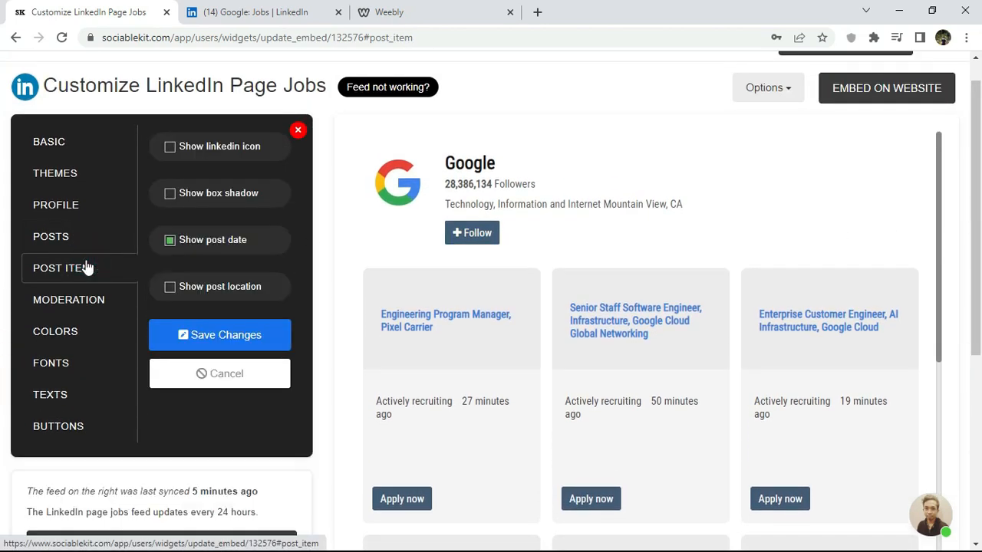
pyautogui.click(81, 301)
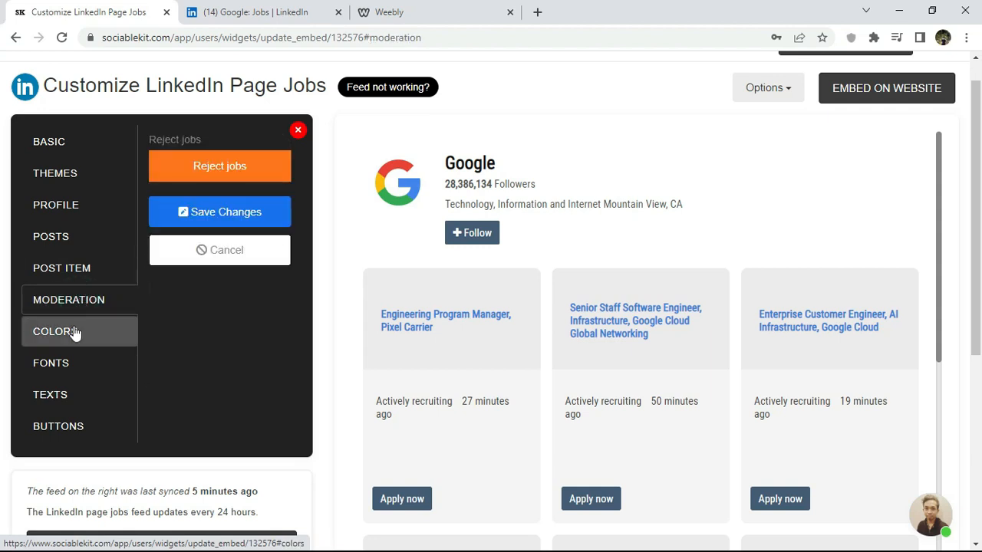
pyautogui.click(72, 329)
pyautogui.click(268, 169)
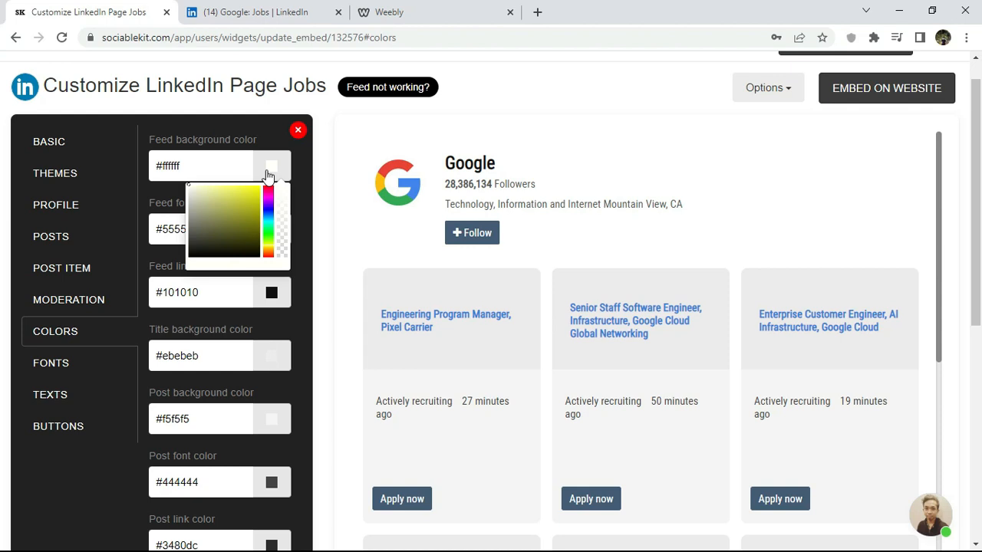
pyautogui.click(267, 189)
pyautogui.moveTo(250, 192); pyautogui.dragTo(299, 182)
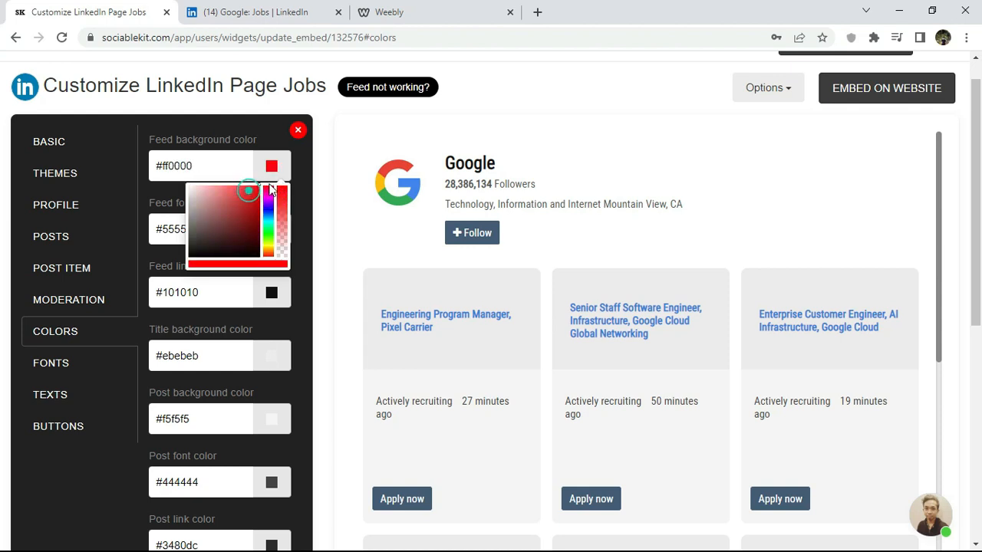
pyautogui.click(307, 197)
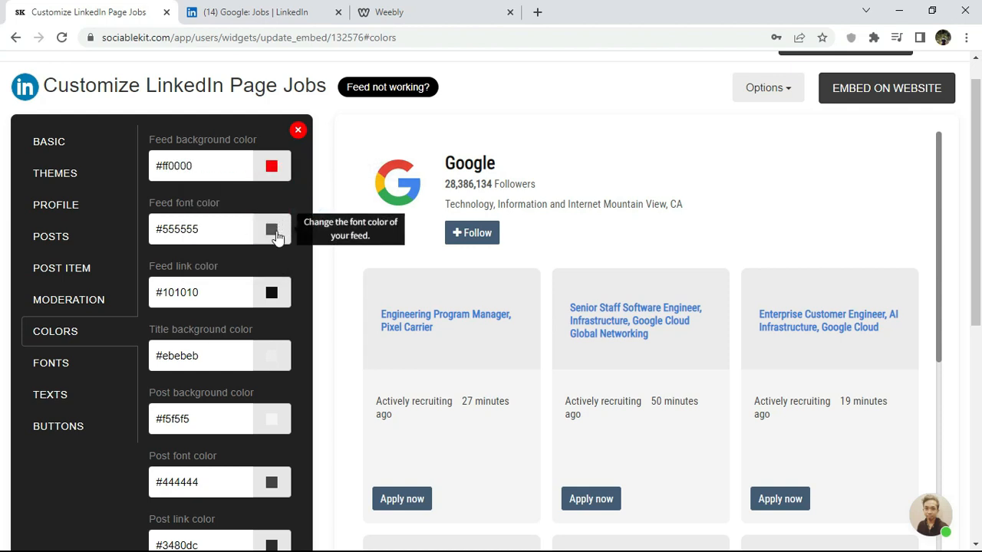
# - Set the feed font color to lime, #c7f800, save the changes, and check the feed preview
pyautogui.click(273, 230)
pyautogui.moveTo(269, 253); pyautogui.dragTo(269, 304)
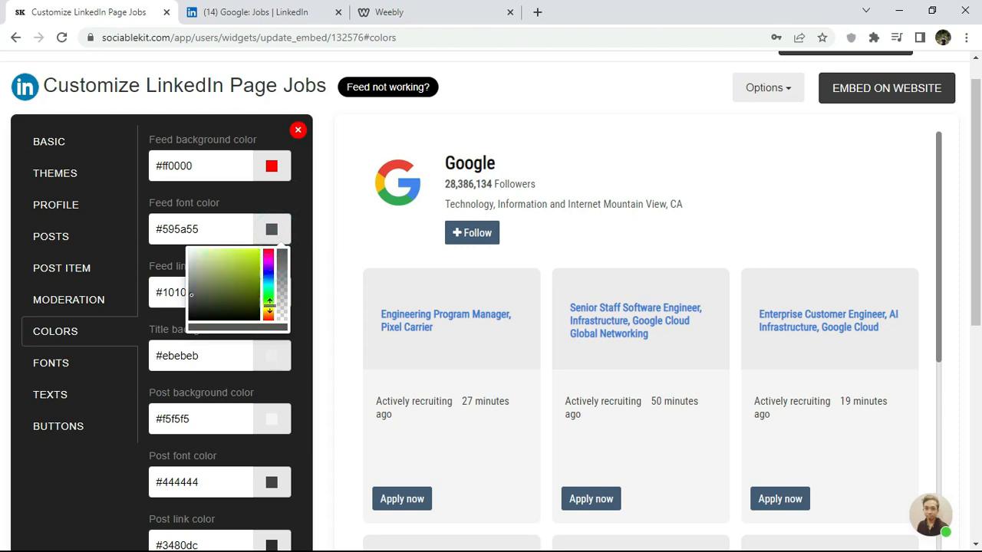
pyautogui.click(242, 267)
pyautogui.click(302, 251)
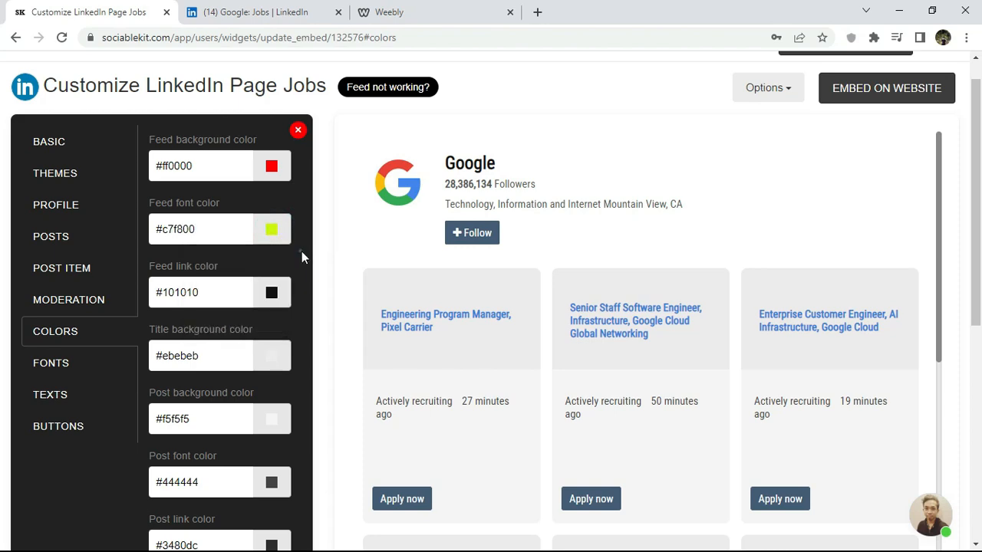
pyautogui.moveTo(976, 179); pyautogui.dragTo(975, 332)
pyautogui.click(247, 431)
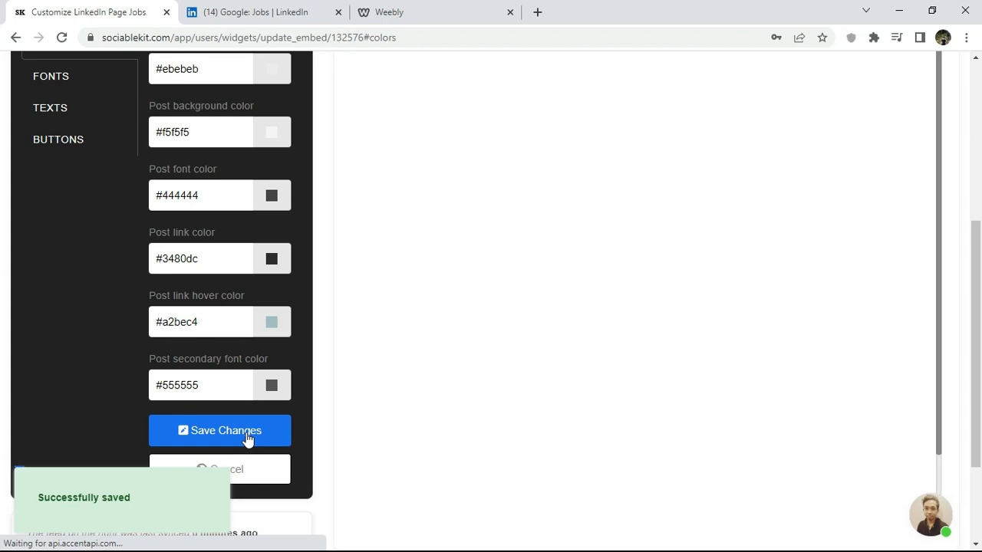
pyautogui.scroll(4, 818, 416)
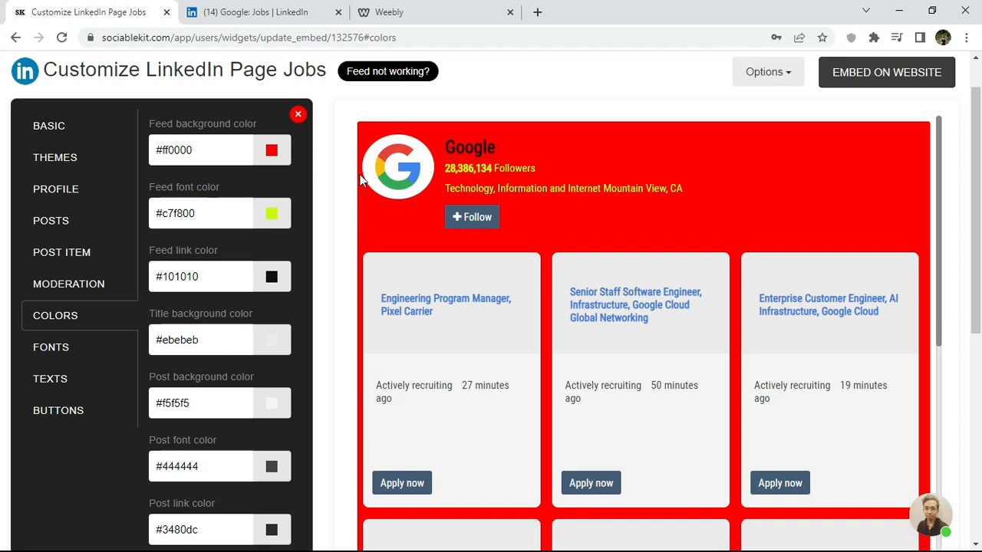
# - Set the feed background color to #ffffff and the feed font color to #444444, and save the changes
pyautogui.tripleClick(230, 146)
pyautogui.write('#ffffff')
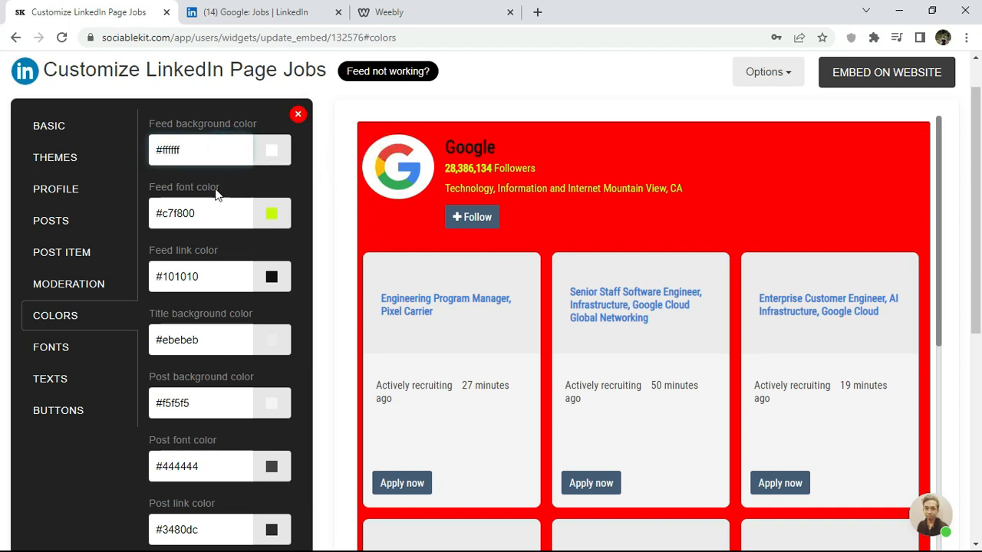
pyautogui.tripleClick(195, 207)
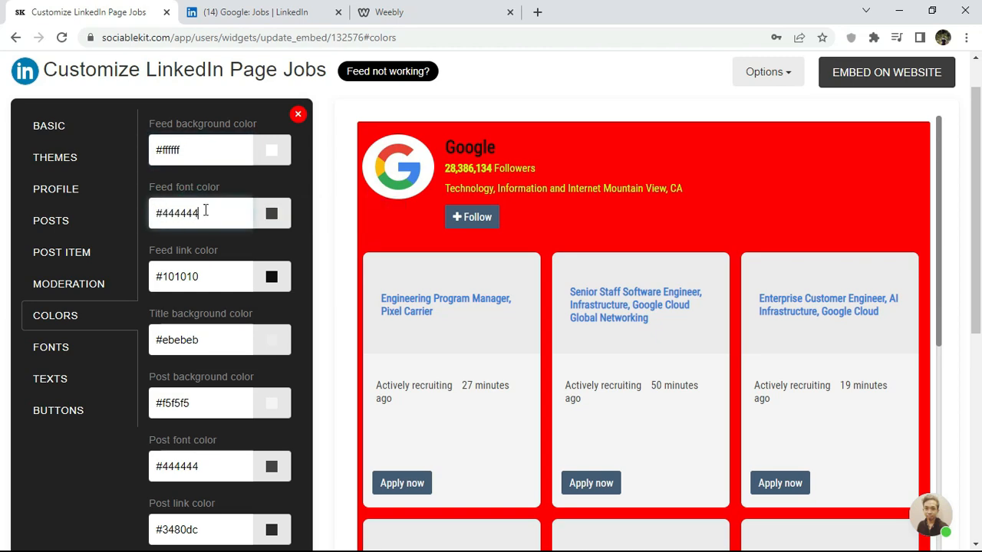
pyautogui.scroll(-5, 870, 151)
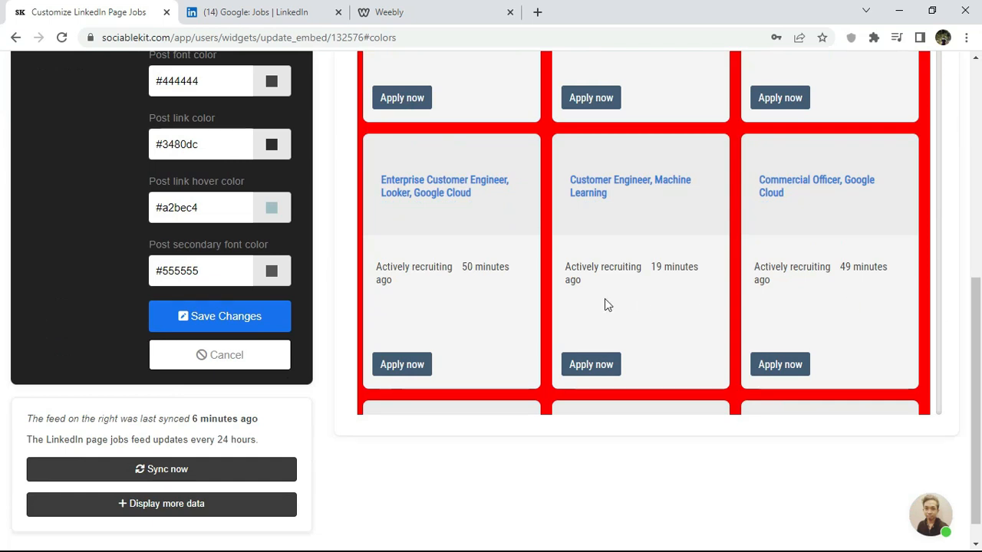
pyautogui.click(240, 310)
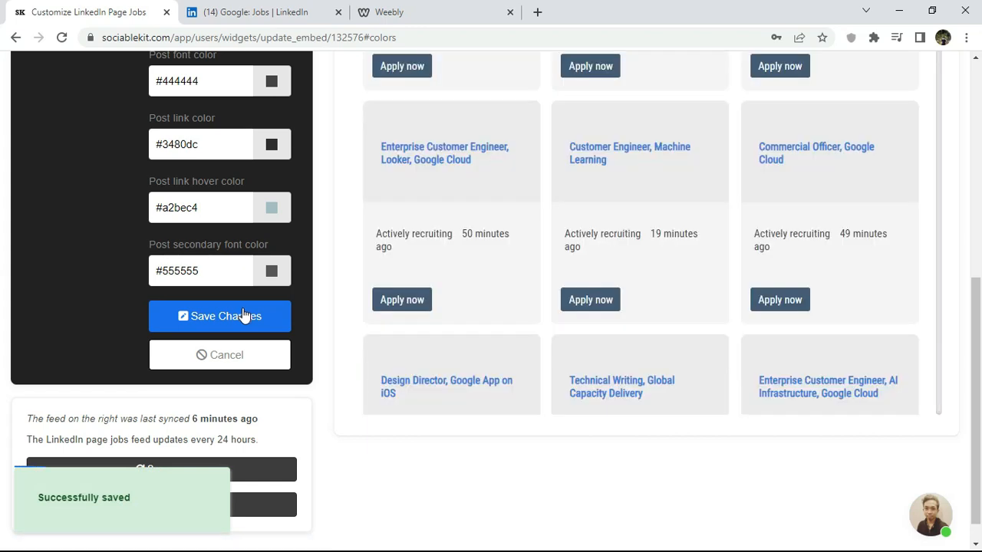
pyautogui.moveTo(980, 303); pyautogui.dragTo(981, 92)
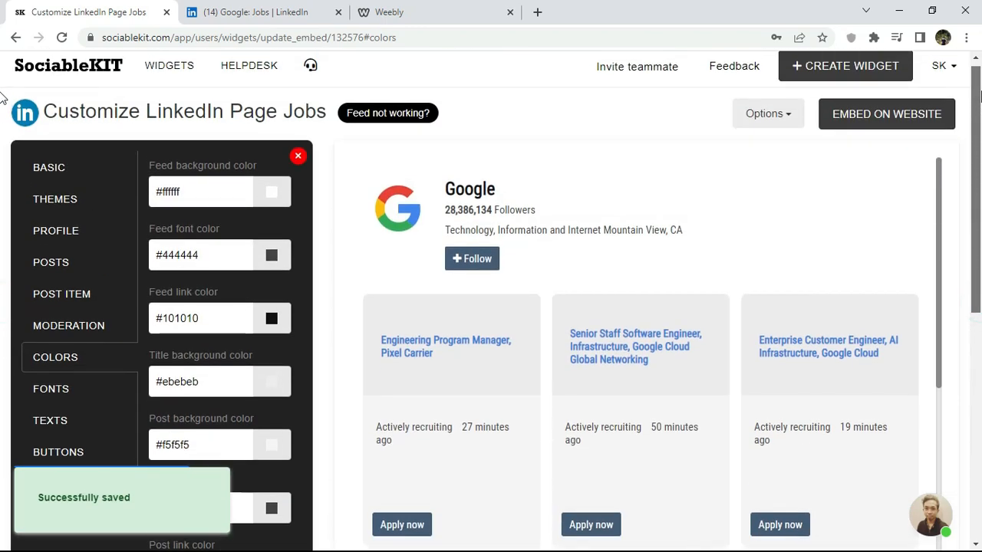
# - Set the feed's font family to 'Courier New', Courier, monospace, save the change, and check the preview
pyautogui.click(61, 388)
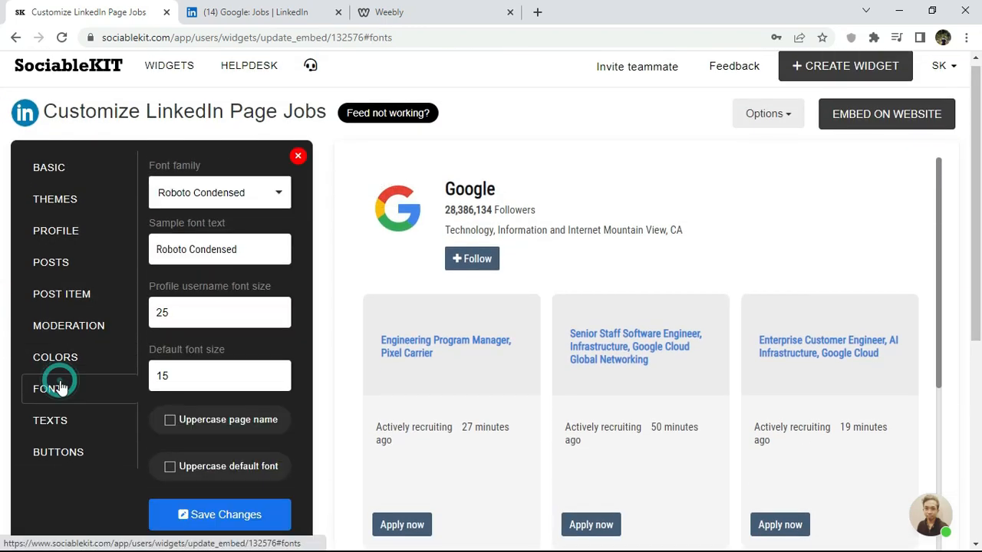
pyautogui.click(197, 195)
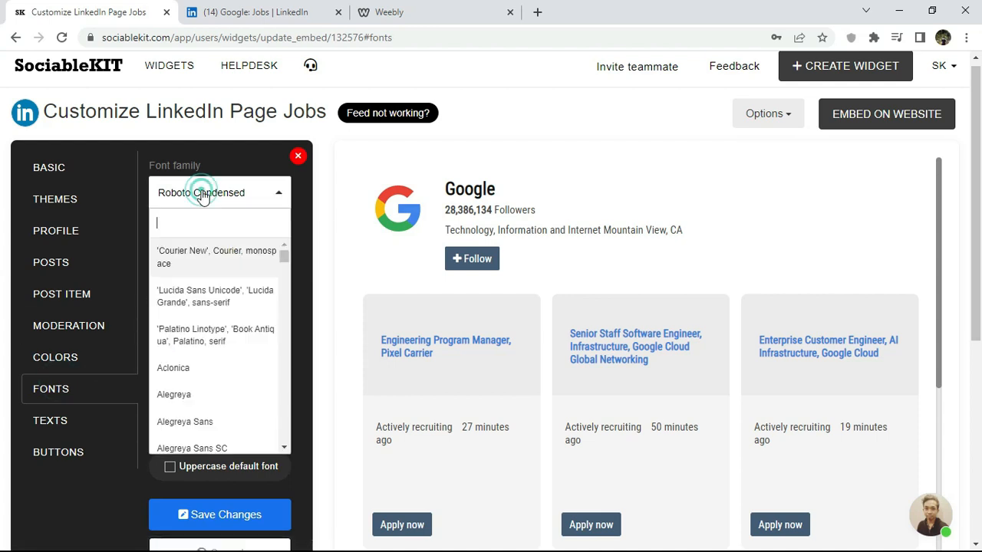
pyautogui.click(199, 250)
pyautogui.click(207, 523)
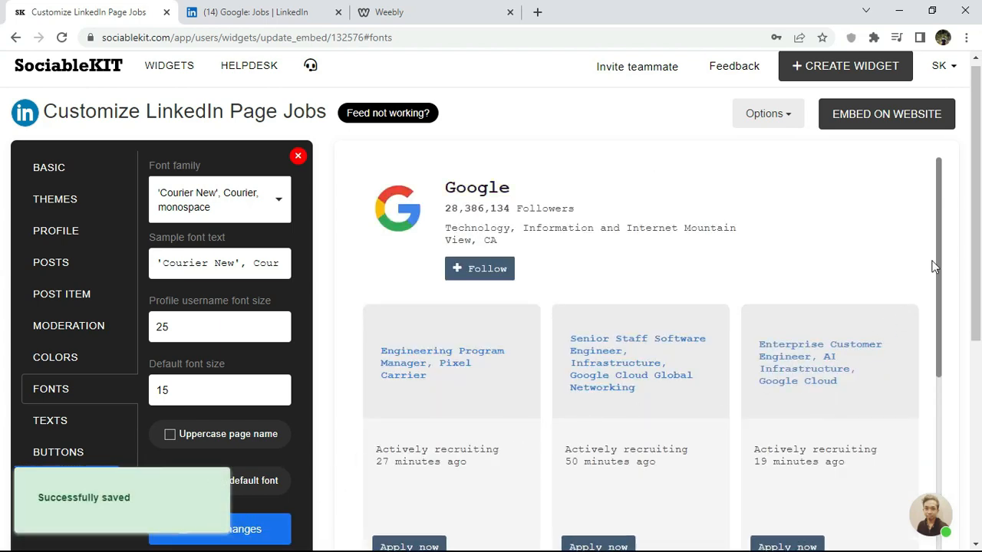
pyautogui.moveTo(937, 253)
pyautogui.mouseDown()
pyautogui.moveTo(927, 460)
pyautogui.moveTo(937, 246)
pyautogui.mouseUp()
# - Set the feed's font family to Roboto Condensed and save the change
pyautogui.click(183, 212)
pyautogui.write('robot')
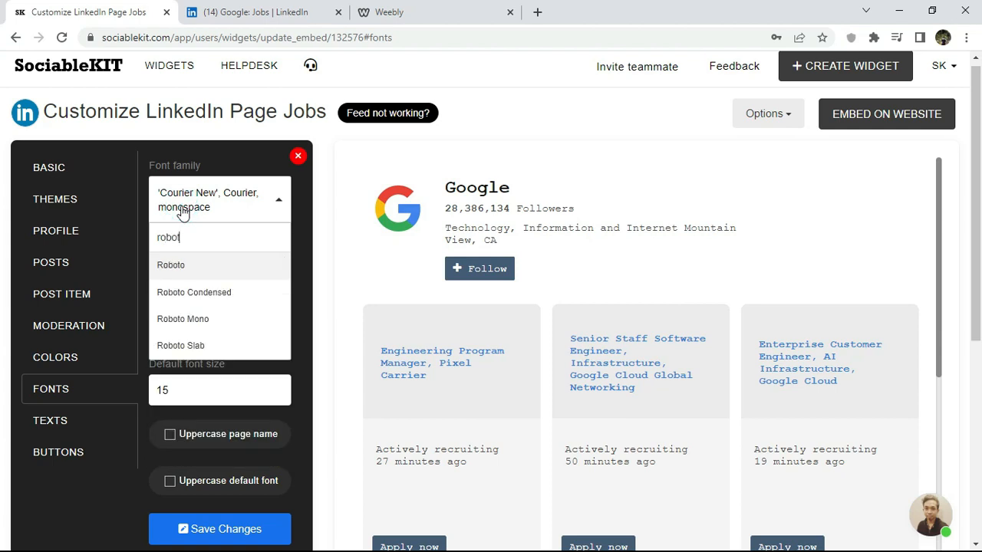
pyautogui.click(180, 293)
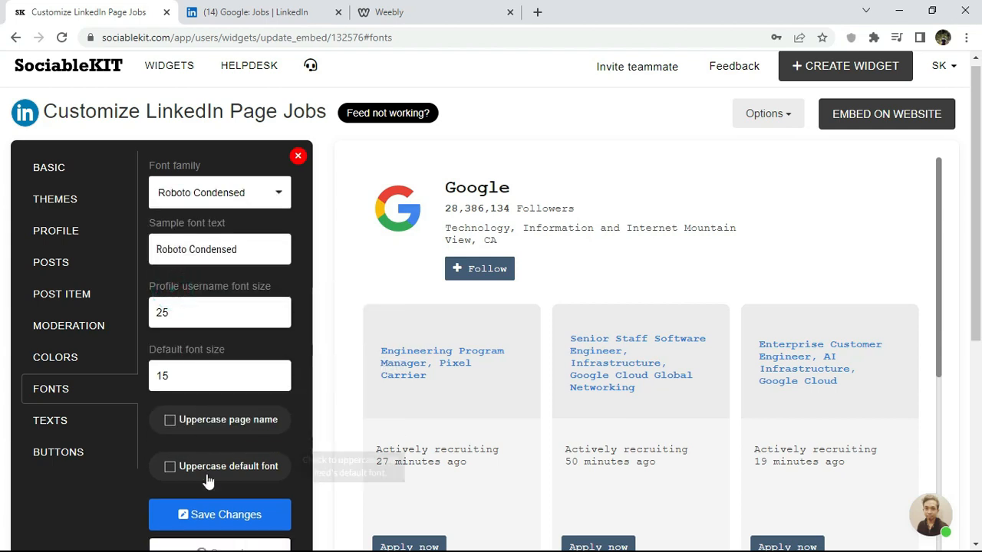
pyautogui.click(205, 509)
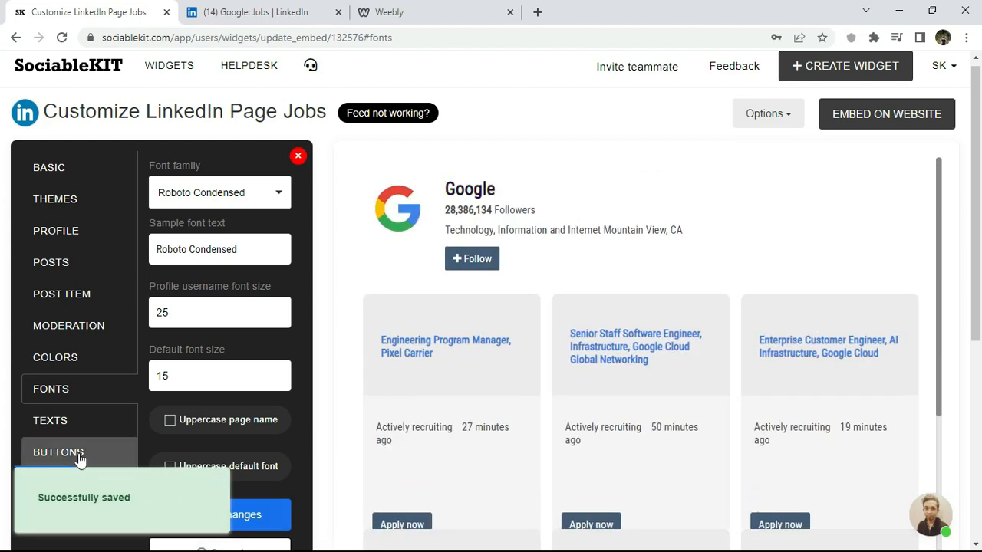
# - Look at the text settings, and set the button background color to red, #ff0000
pyautogui.click(56, 424)
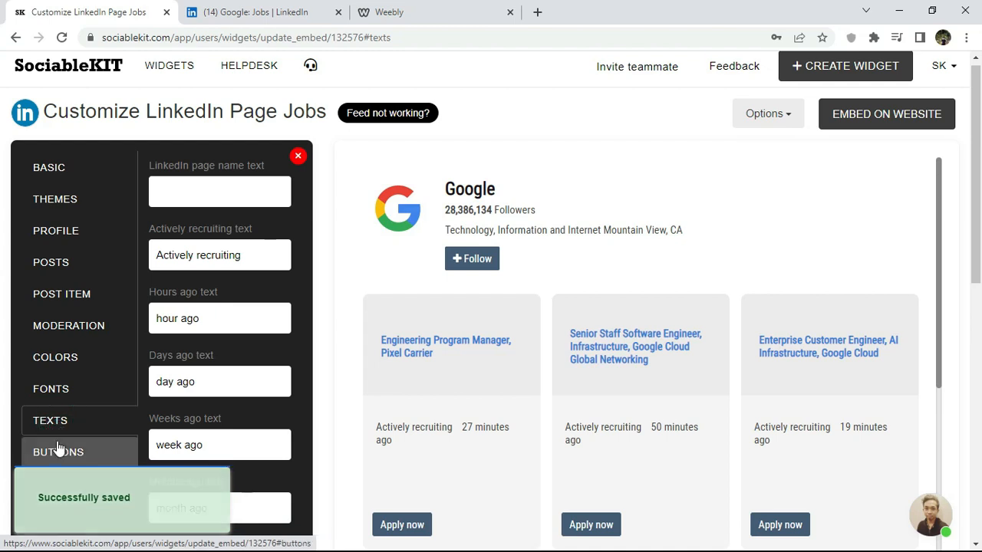
pyautogui.click(59, 449)
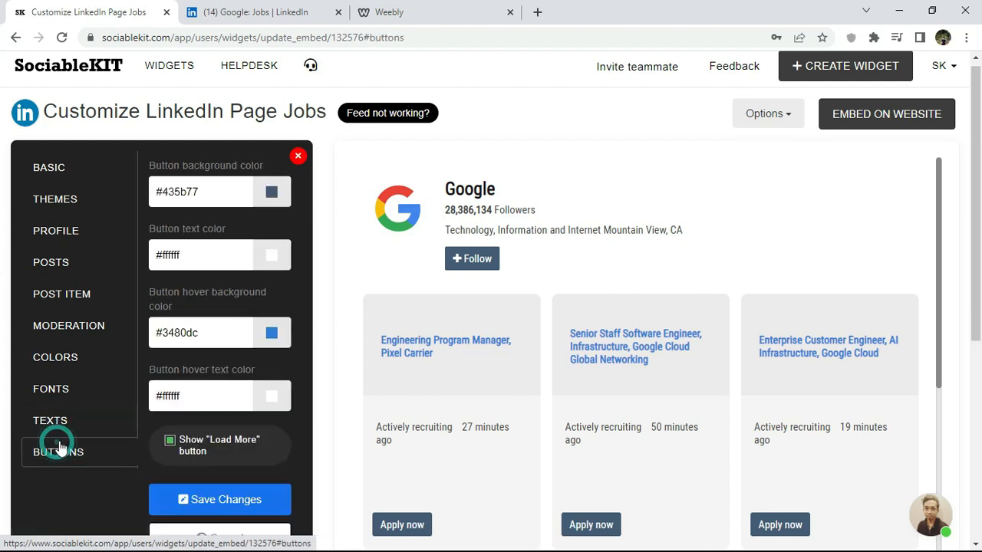
pyautogui.click(250, 191)
pyautogui.click(271, 191)
pyautogui.click(268, 220)
pyautogui.moveTo(268, 222)
pyautogui.mouseDown()
pyautogui.moveTo(268, 211)
pyautogui.moveTo(244, 216)
pyautogui.moveTo(264, 210)
pyautogui.mouseUp()
pyautogui.click(308, 207)
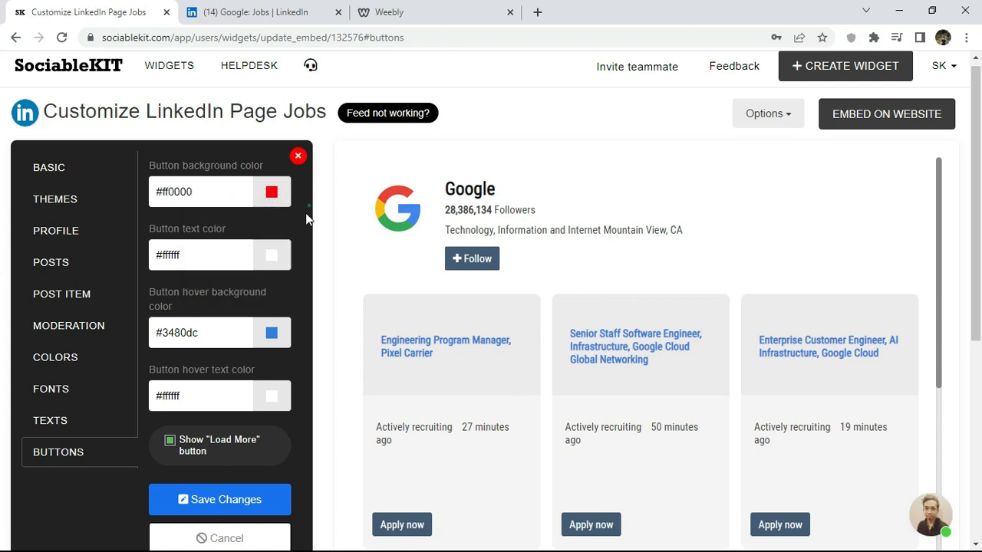
# - Set the button text color to yellow, #ffff00, save the changes, and check the buttons in the preview
pyautogui.click(273, 256)
pyautogui.moveTo(246, 286); pyautogui.dragTo(269, 281)
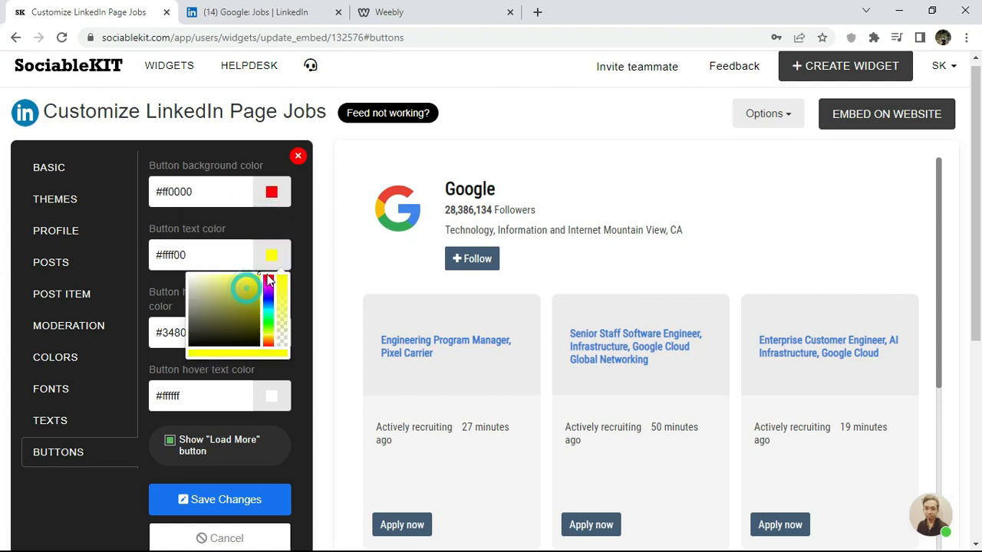
pyautogui.click(301, 460)
pyautogui.click(223, 499)
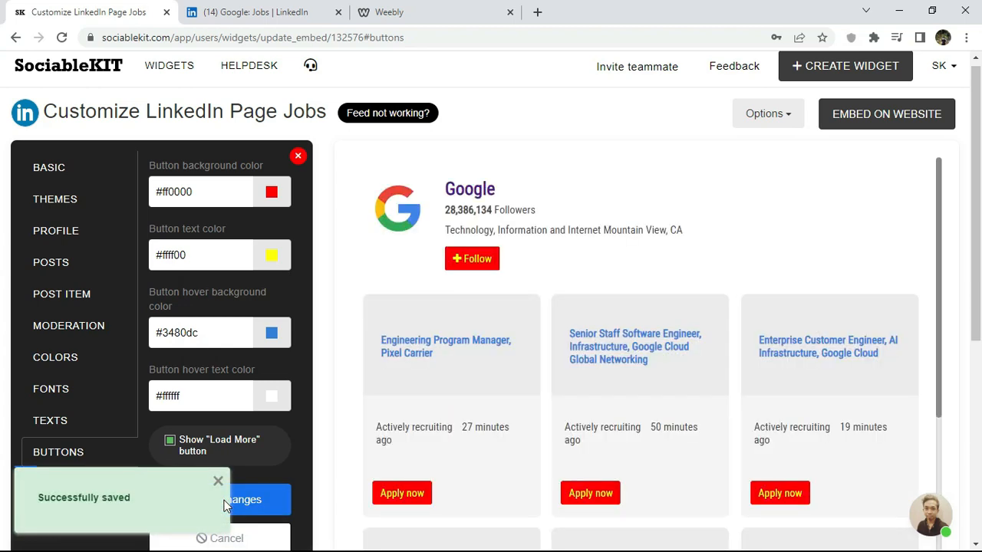
pyautogui.moveTo(979, 202); pyautogui.dragTo(979, 299)
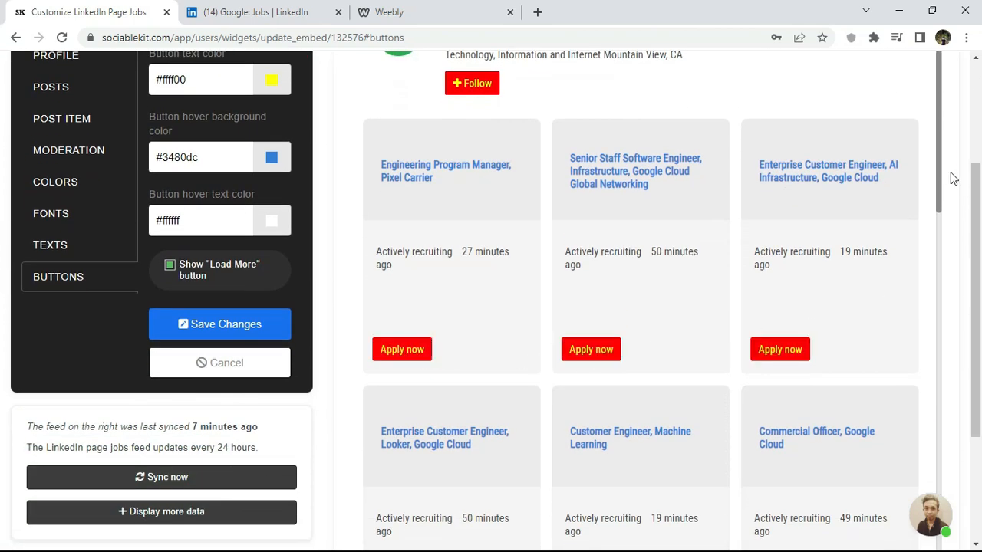
pyautogui.moveTo(935, 165); pyautogui.dragTo(941, 138)
# - Set the button background color to #435b77 and the button text color to #ffffff, and save the changes
pyautogui.scroll(3, 634, 142)
pyautogui.tripleClick(217, 198)
pyautogui.write('#435b77')
pyautogui.tripleClick(215, 254)
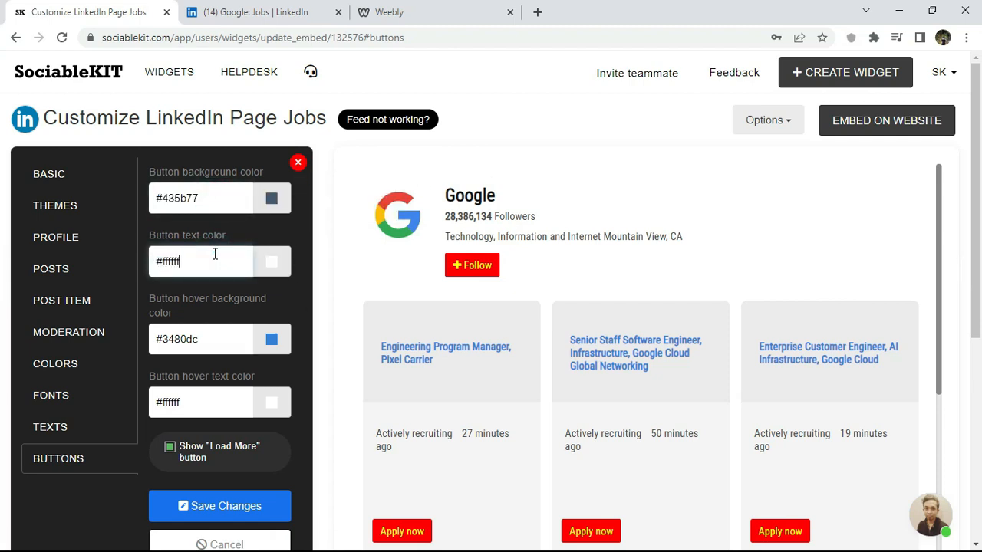
pyautogui.click(200, 503)
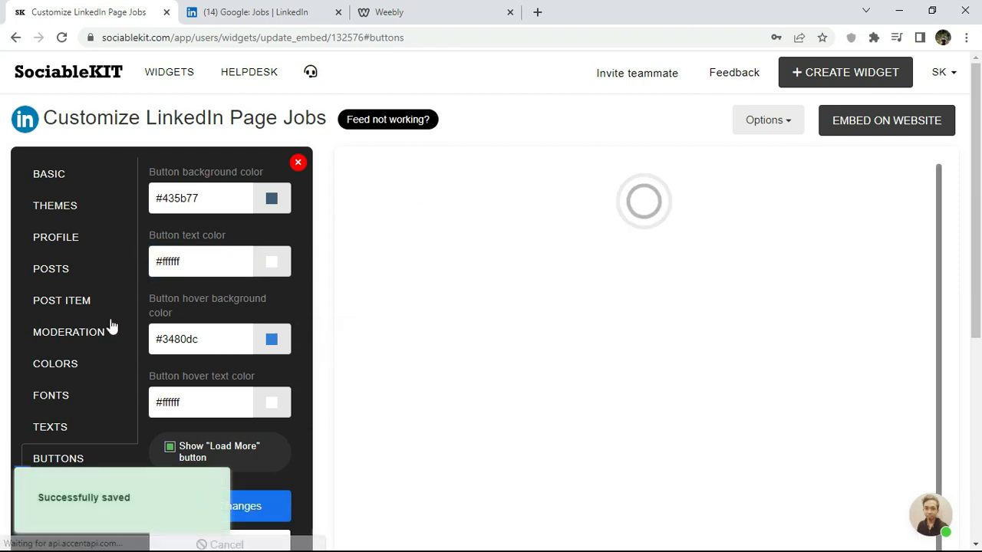
# - Start embedding the widget on a website, choose Weebly as the website builder, and copy the JavaScript embed code
pyautogui.click(79, 191)
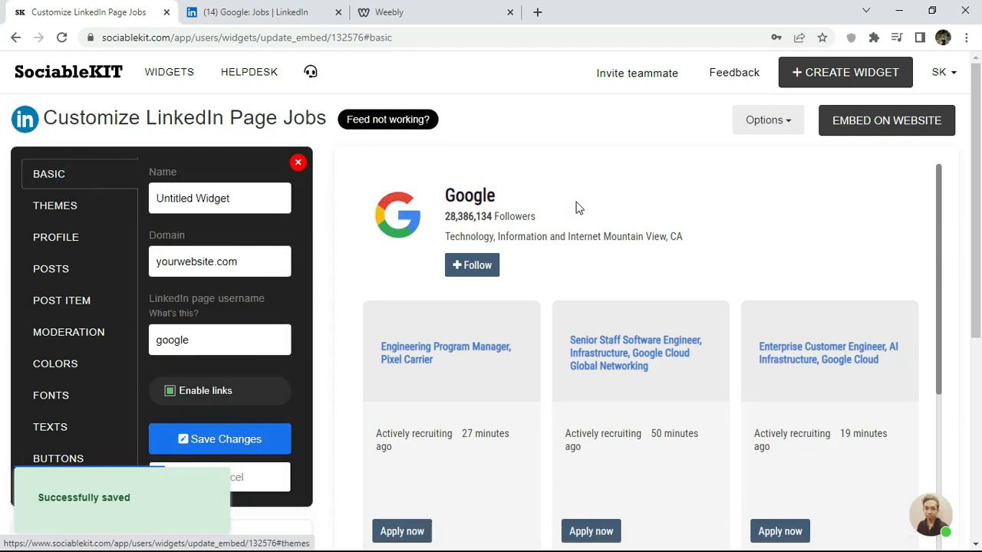
pyautogui.click(876, 129)
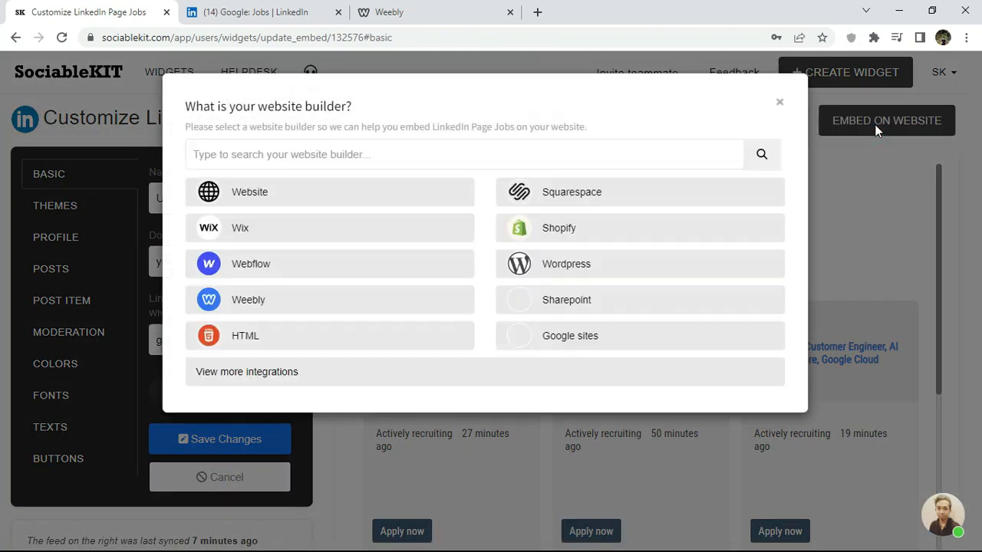
pyautogui.click(300, 154)
pyautogui.write('wee')
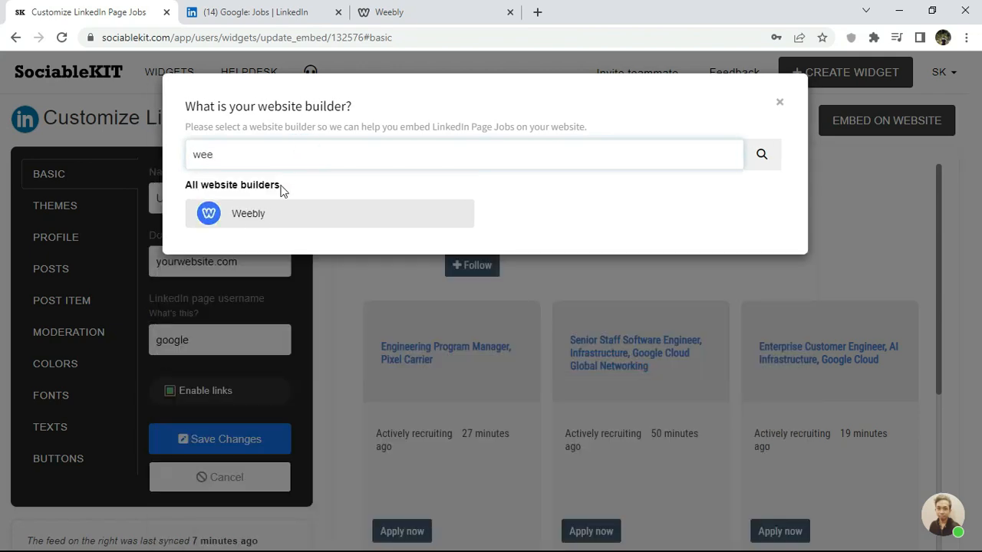
pyautogui.click(274, 214)
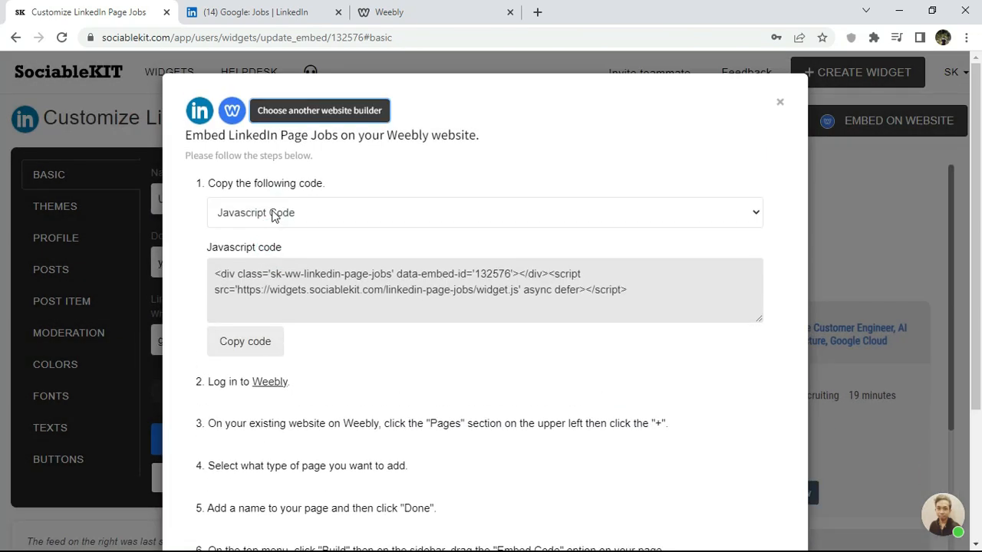
pyautogui.click(253, 348)
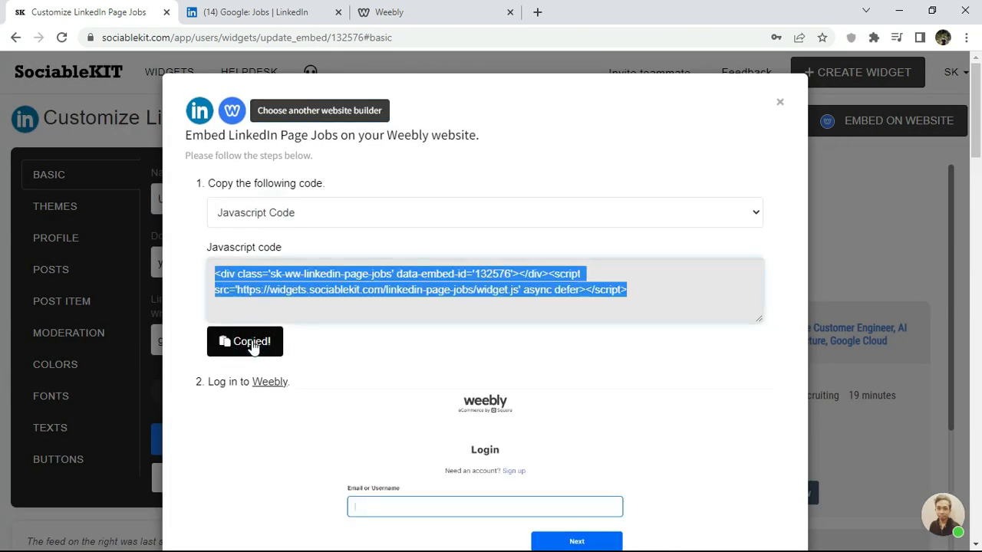
# - Switch to the Weebly editor, add an Embed Code element above the home page banner content, and paste the widget code into it
pyautogui.click(429, 7)
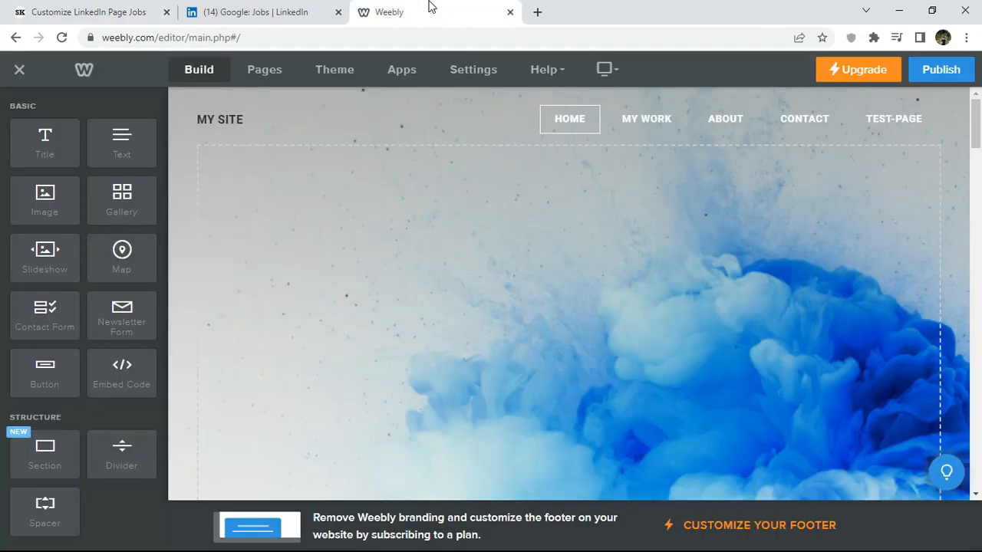
pyautogui.moveTo(116, 366); pyautogui.dragTo(553, 204)
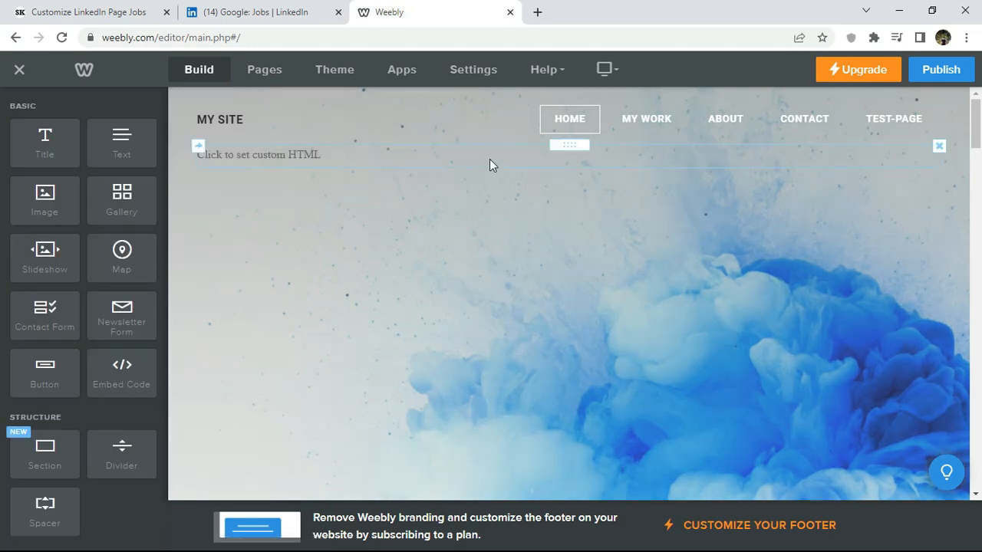
pyautogui.click(490, 159)
pyautogui.click(544, 231)
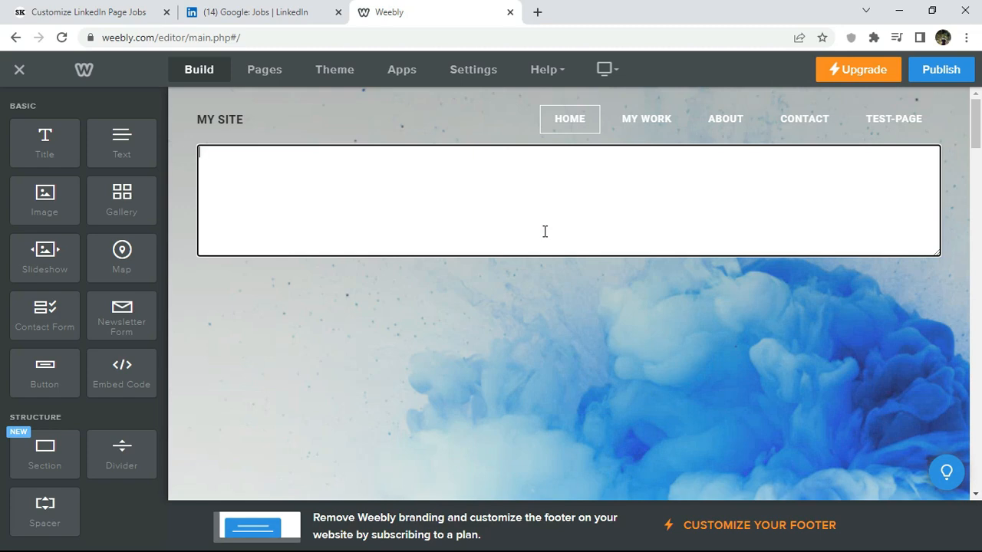
pyautogui.hotkey('ctrl', 'v')
pyautogui.click(539, 291)
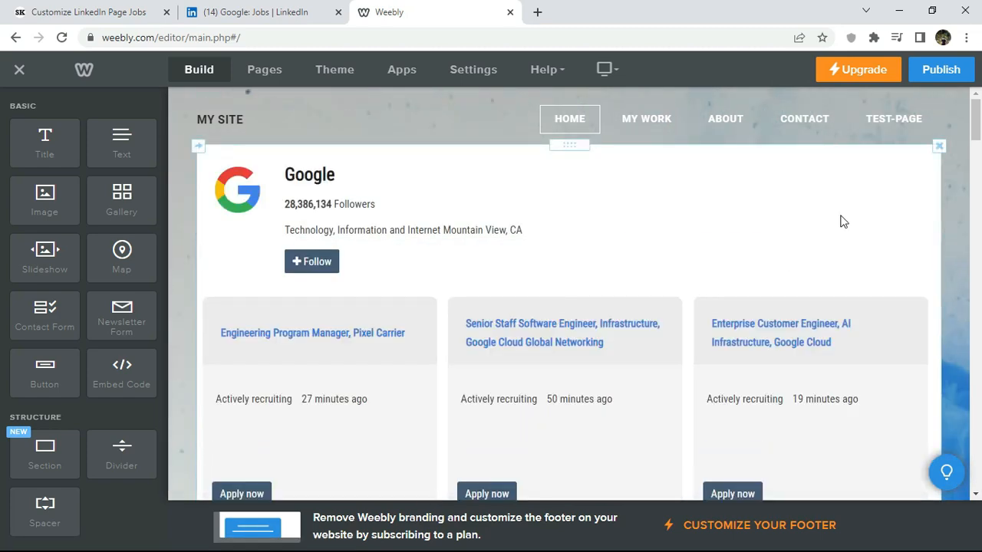
# - Publish the Weebly site and open the live home page to review the embedded jobs widget
pyautogui.moveTo(976, 117)
pyautogui.mouseDown()
pyautogui.moveTo(975, 226)
pyautogui.moveTo(961, 273)
pyautogui.moveTo(972, 123)
pyautogui.mouseUp()
pyautogui.click(941, 69)
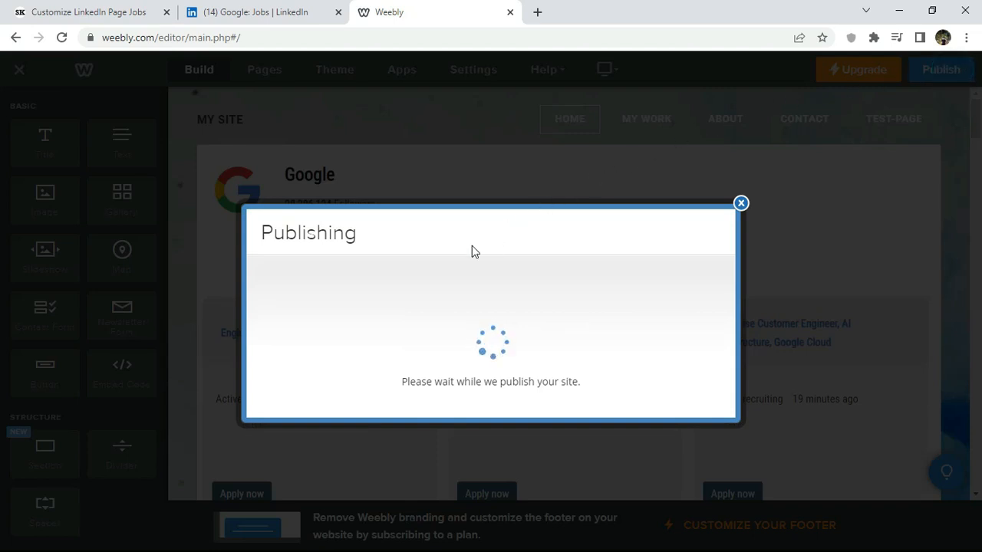
pyautogui.click(441, 178)
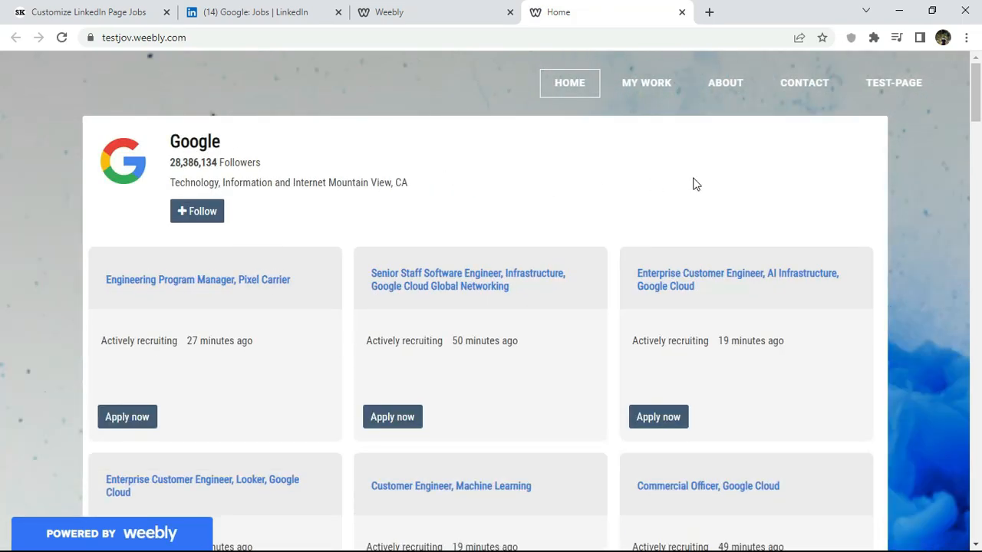
pyautogui.moveTo(972, 102); pyautogui.dragTo(976, 264)
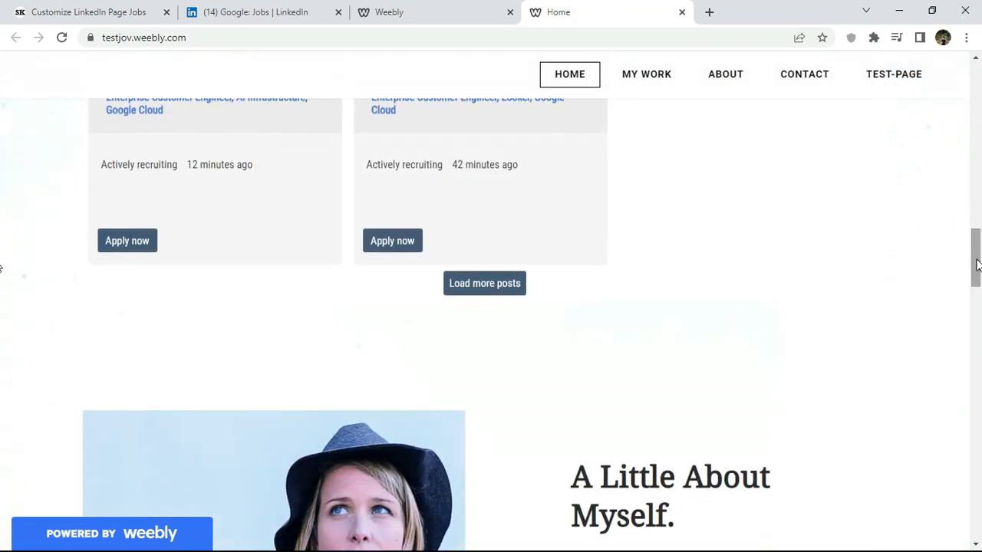
# - Load more job posts in the live page's embedded widget and return to the widget header
pyautogui.click(483, 283)
pyautogui.moveTo(980, 210); pyautogui.dragTo(976, 87)
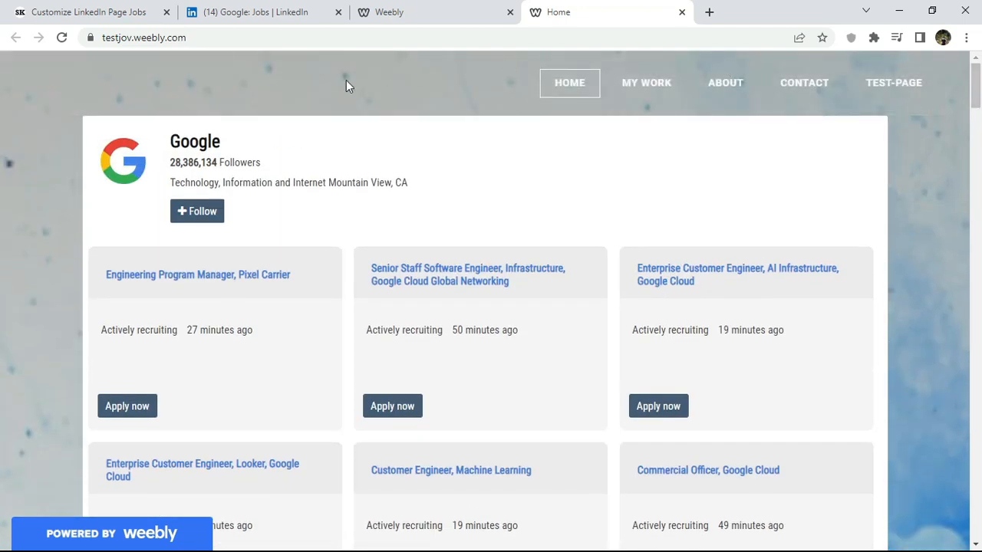
# - Test the widget's Follow link and the Engineering Program Manager, Pixel Carrier job link, closing each opened LinkedIn page after viewing it
pyautogui.click(186, 210)
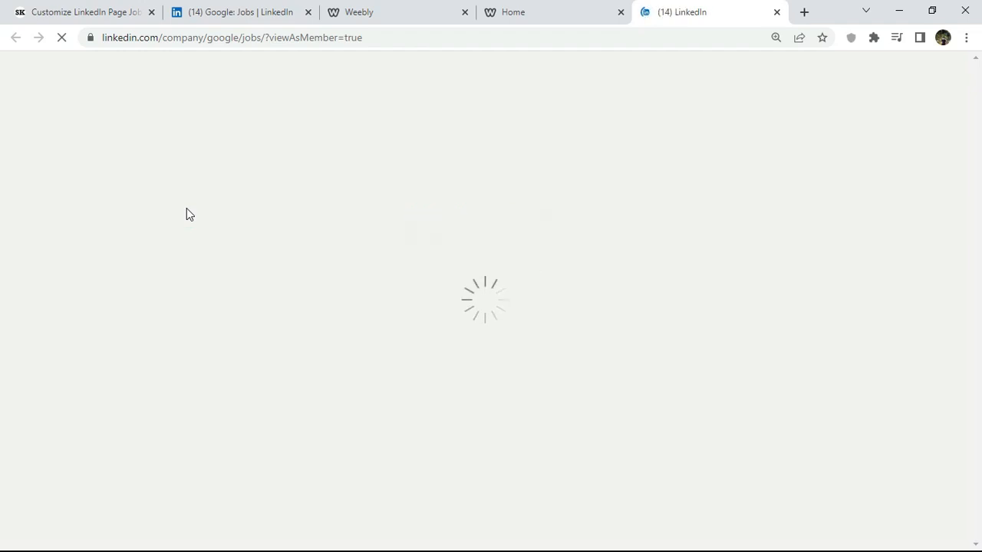
pyautogui.scroll(-5, 218, 295)
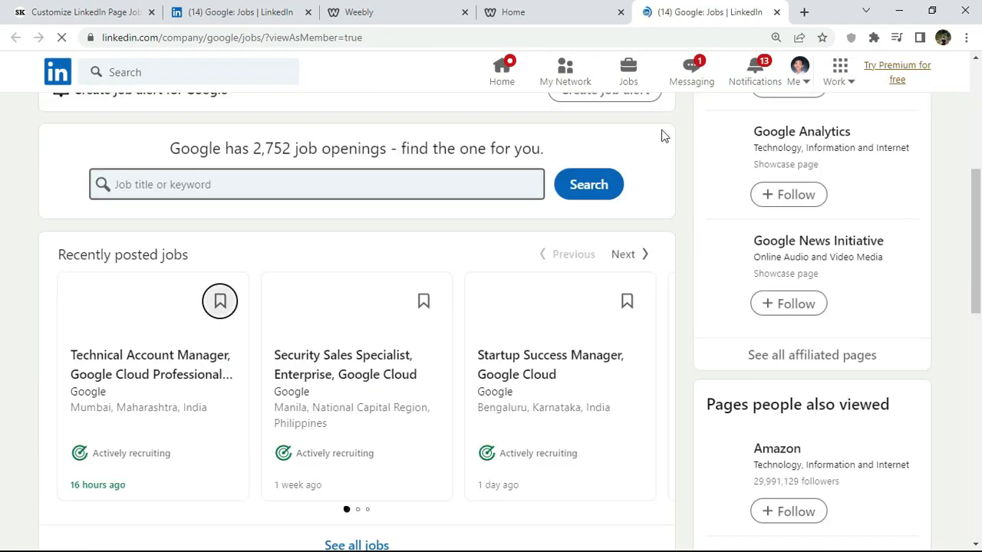
pyautogui.click(776, 12)
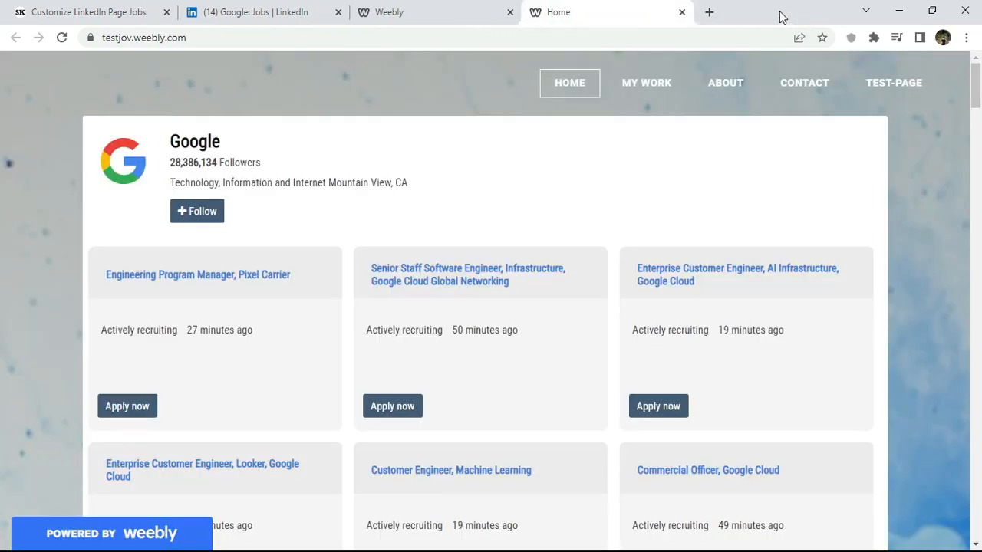
pyautogui.click(183, 275)
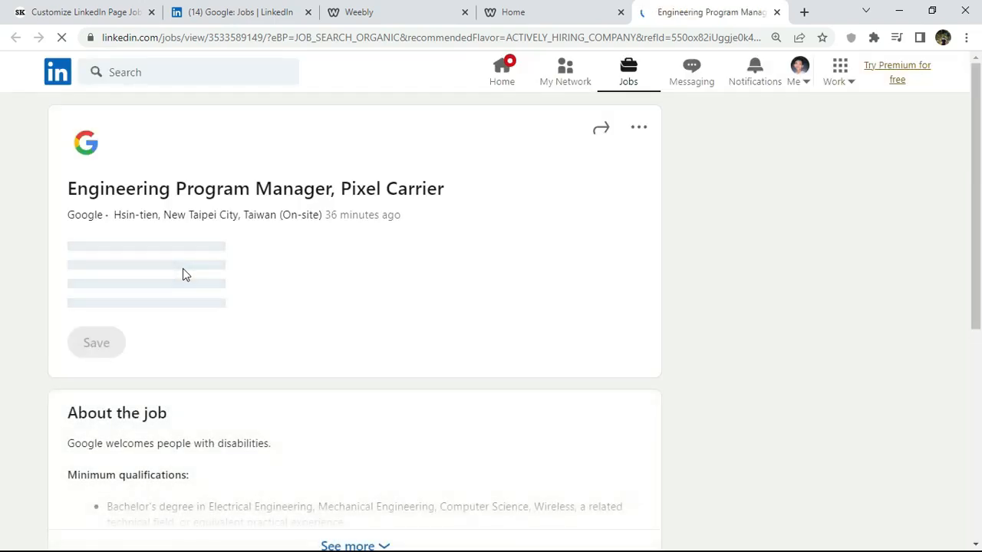
pyautogui.click(776, 12)
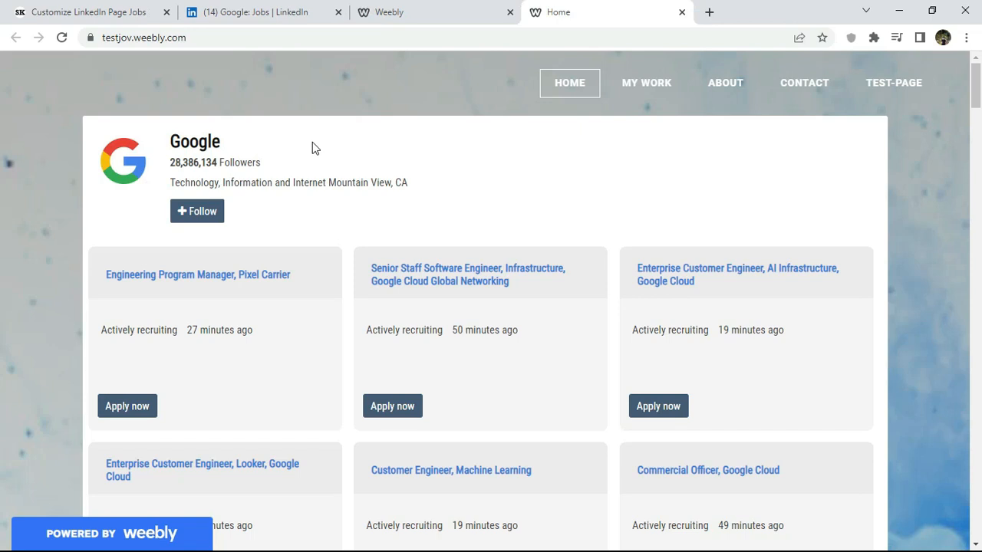